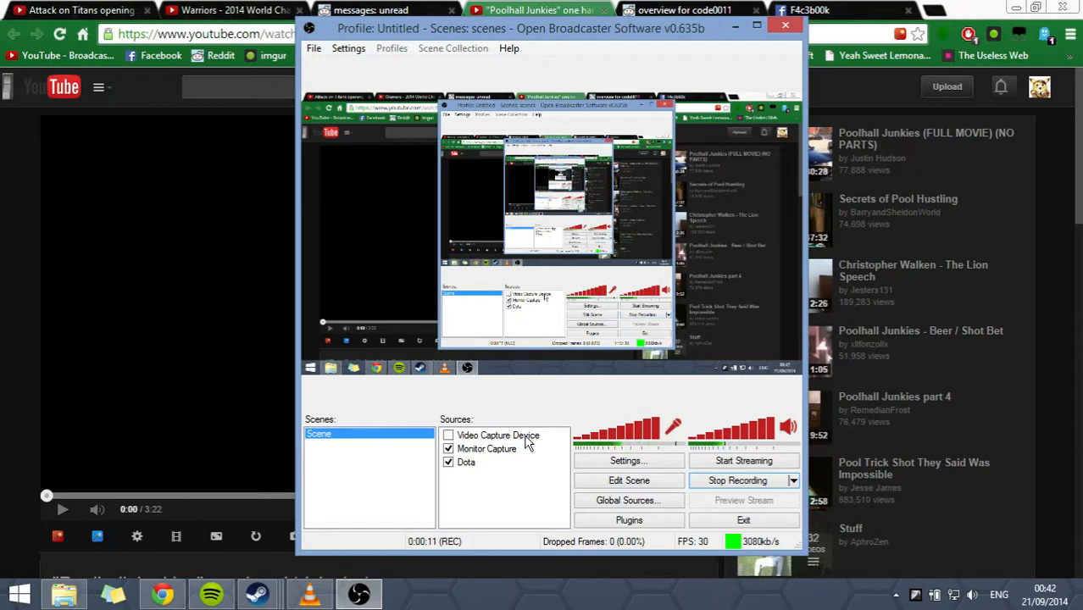
- Review the Encoding settings of Open Broadcaster Software and leave the settings without changing anything
click(623, 461)
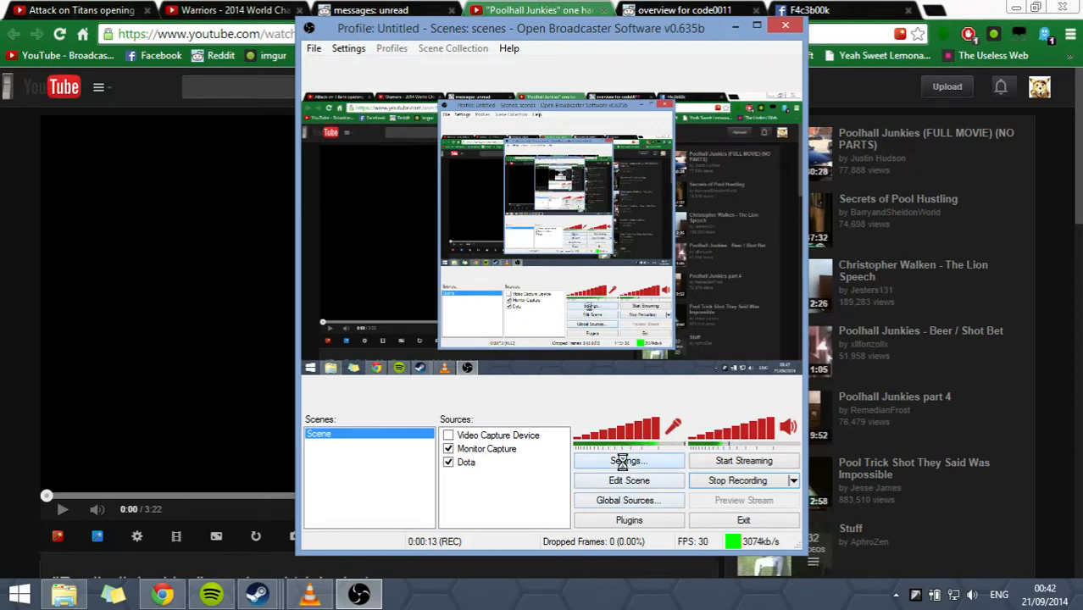
click(285, 61)
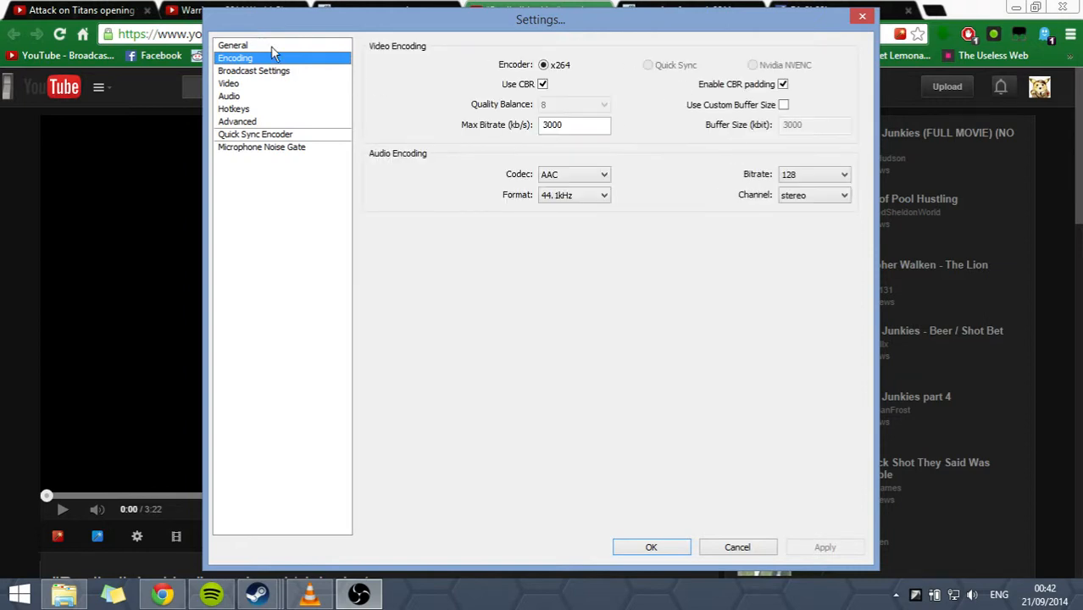
click(736, 548)
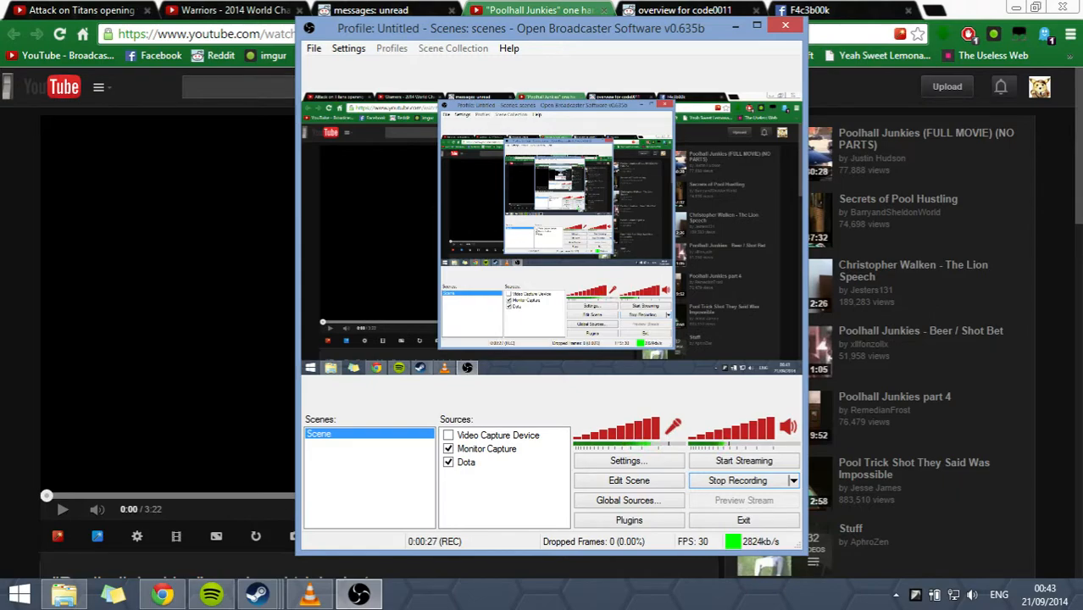
- Play the "Poolhall Junkies" YouTube clip in full screen, skip ahead to the scene, pause it at about 1:08 and exit full screen
click(58, 536)
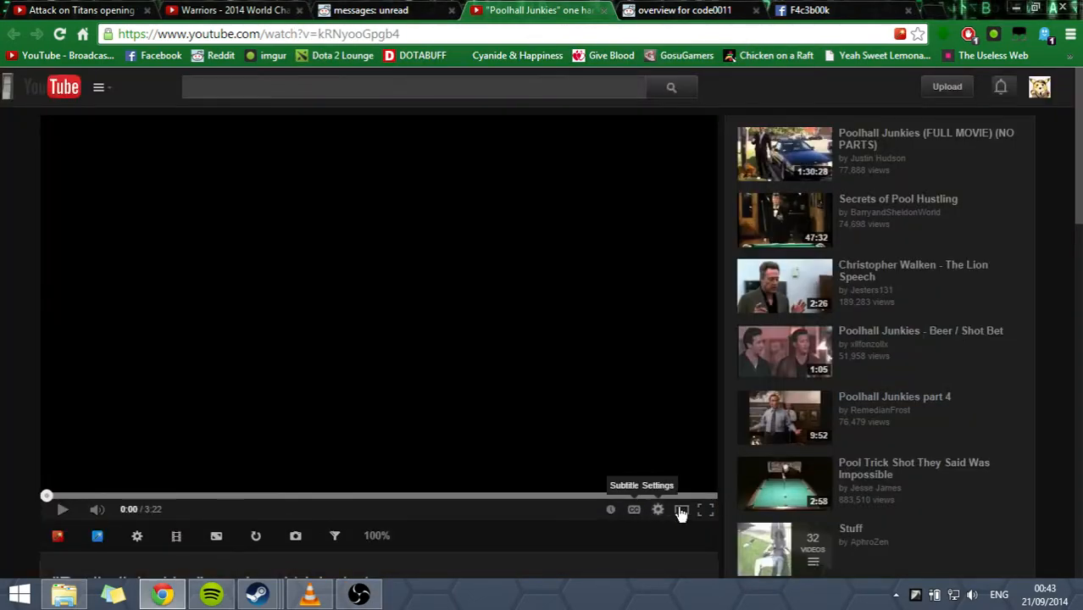
click(704, 507)
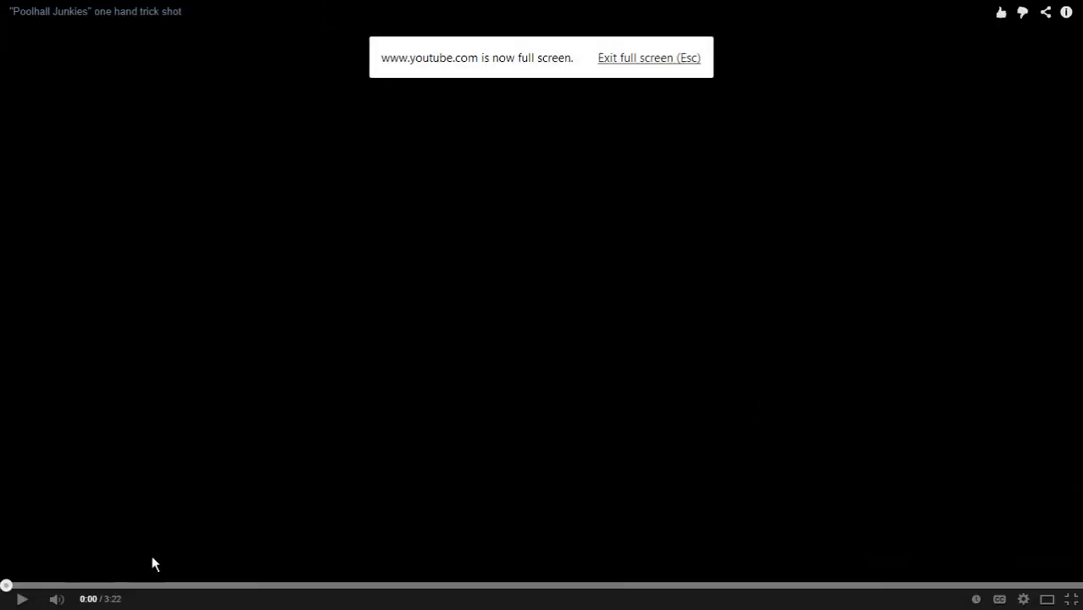
click(383, 354)
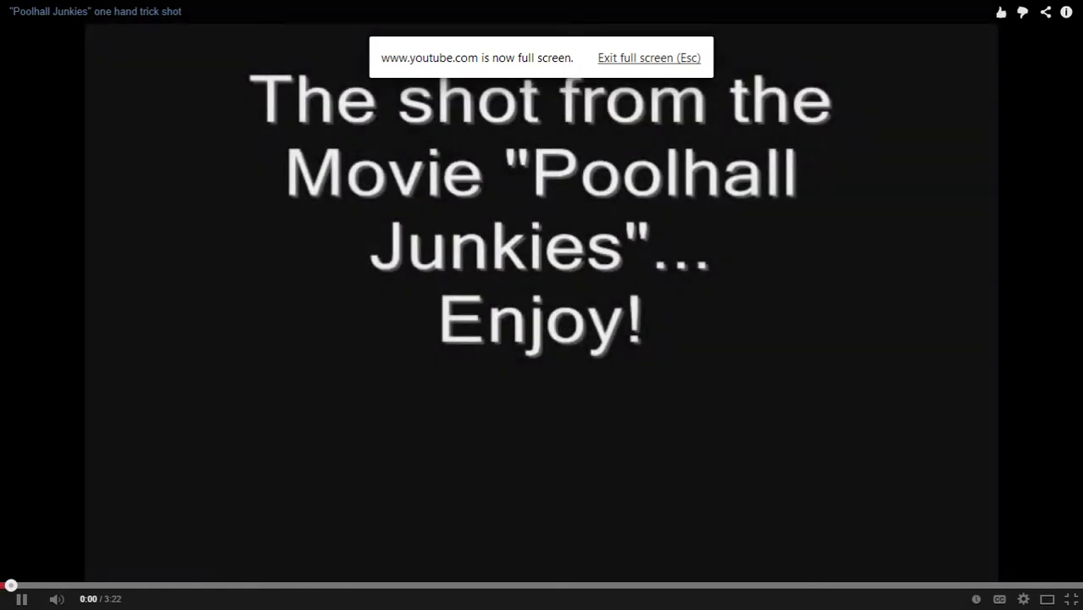
click(278, 585)
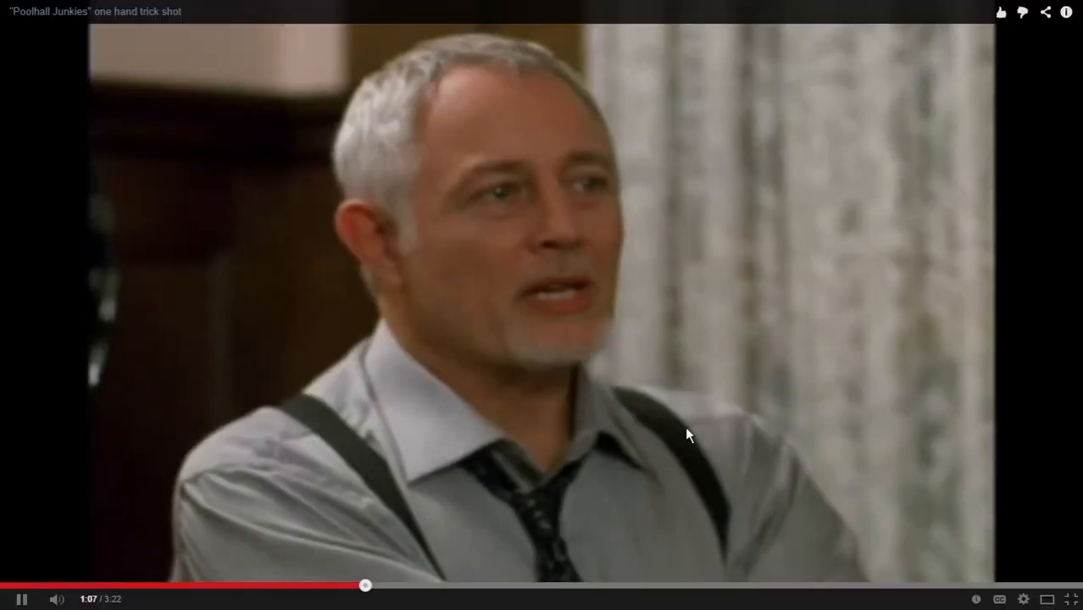
click(662, 445)
key(Escape)
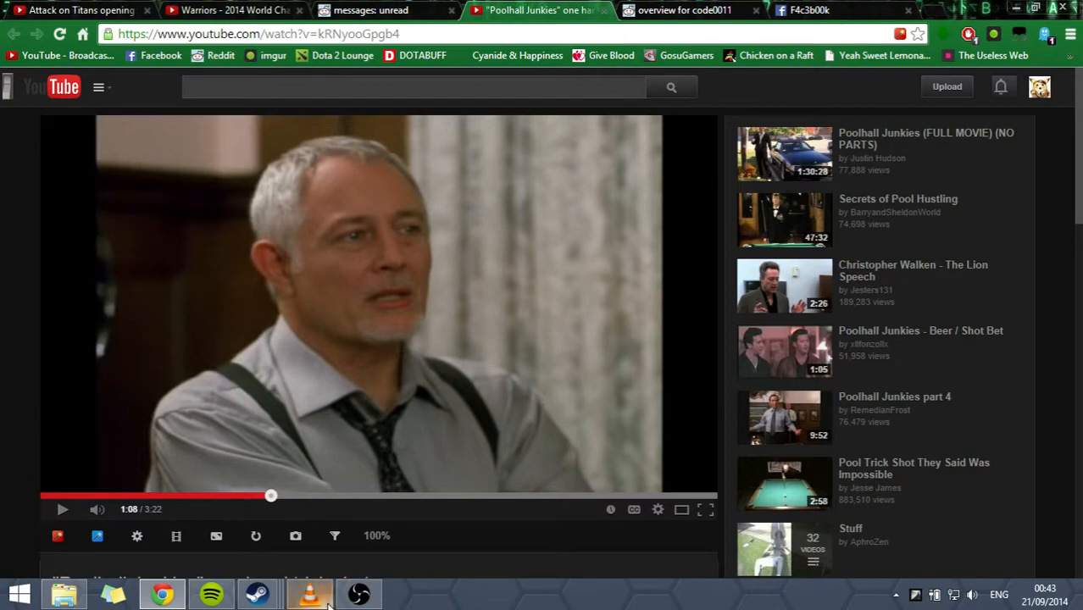
- Launch Adobe Photoshop CS6 and bring Open Broadcaster Software back to the front while it loads
click(3, 606)
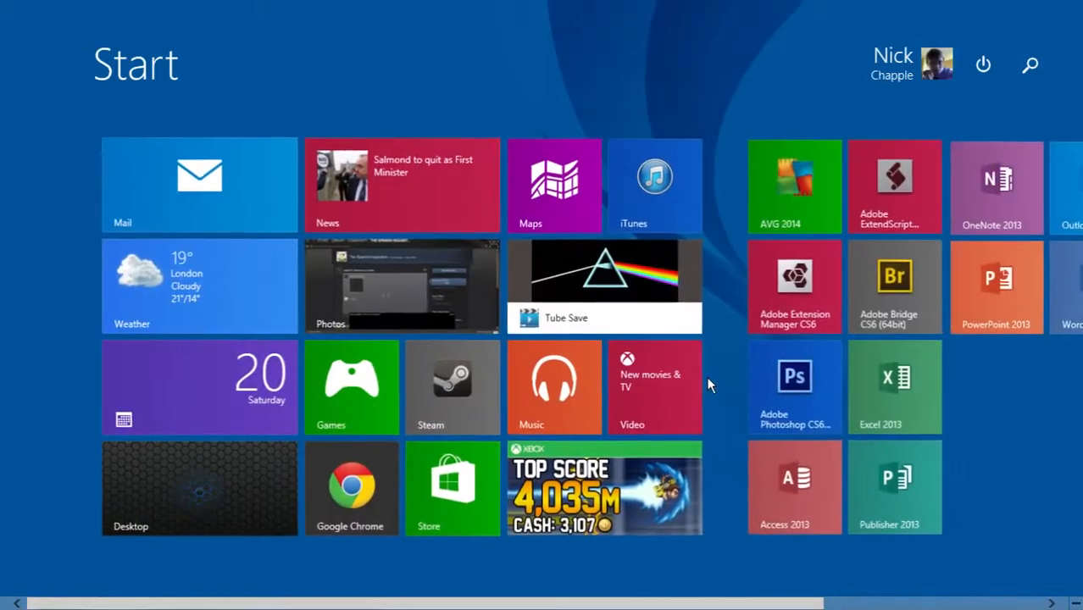
click(772, 394)
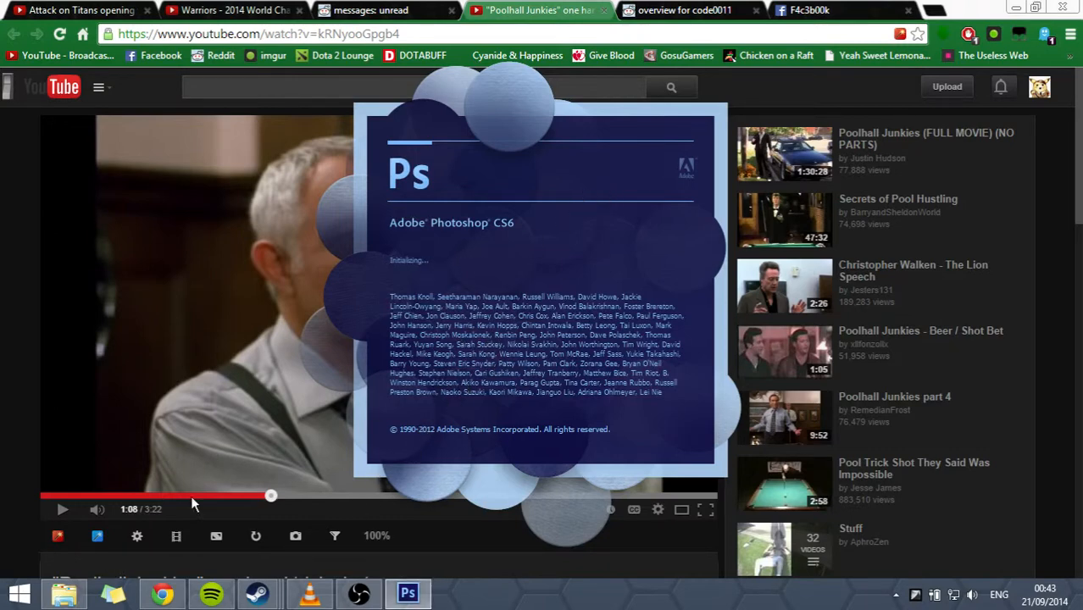
click(358, 594)
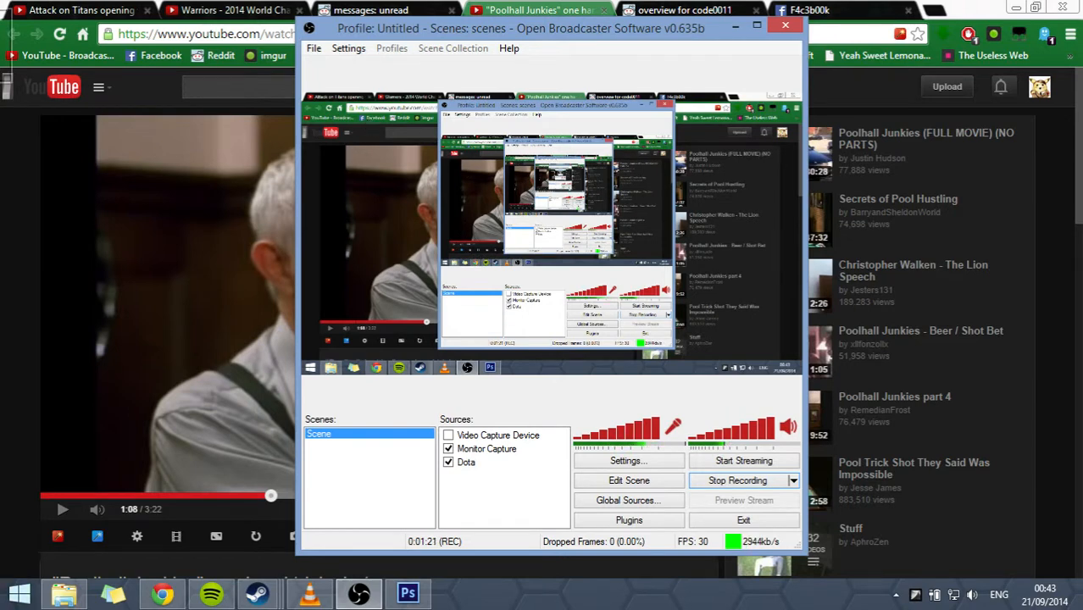
- Open the Dota 2 folder of recordings in File Explorer and select the Dota (04) video
right_click(63, 594)
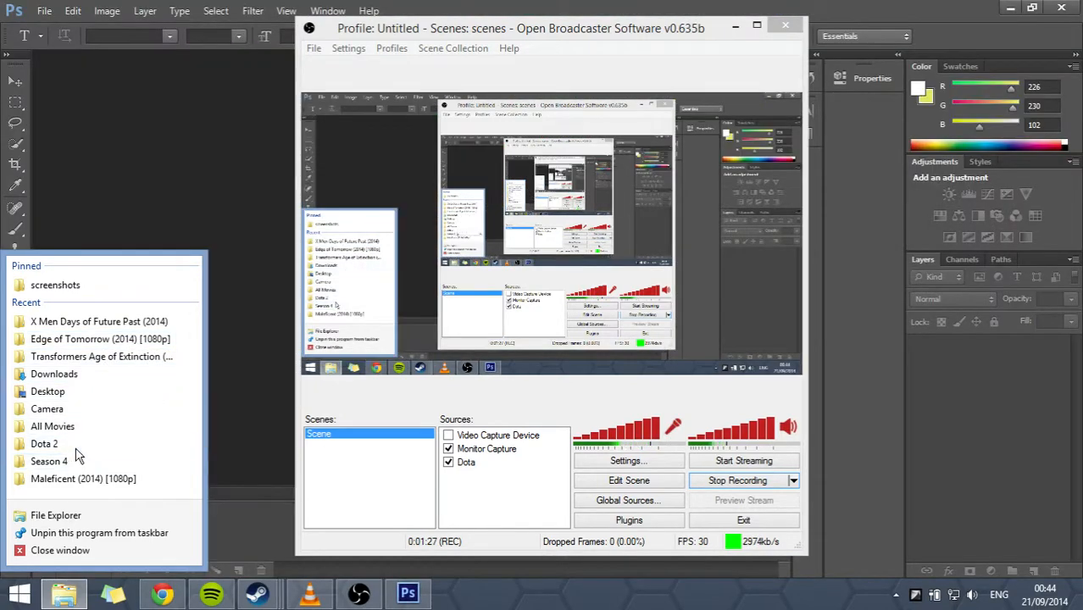
click(80, 444)
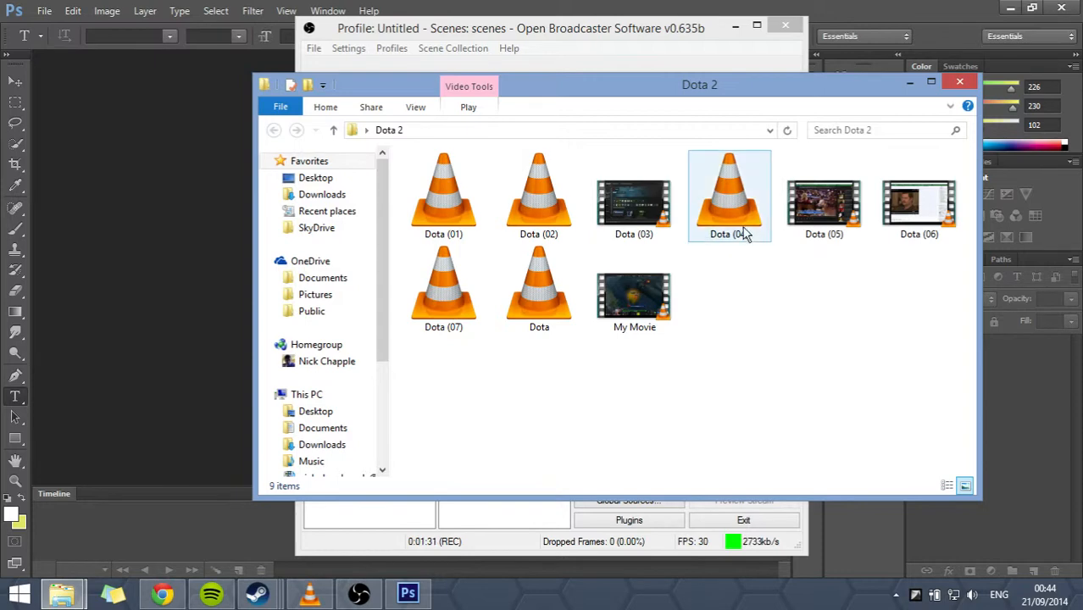
click(730, 201)
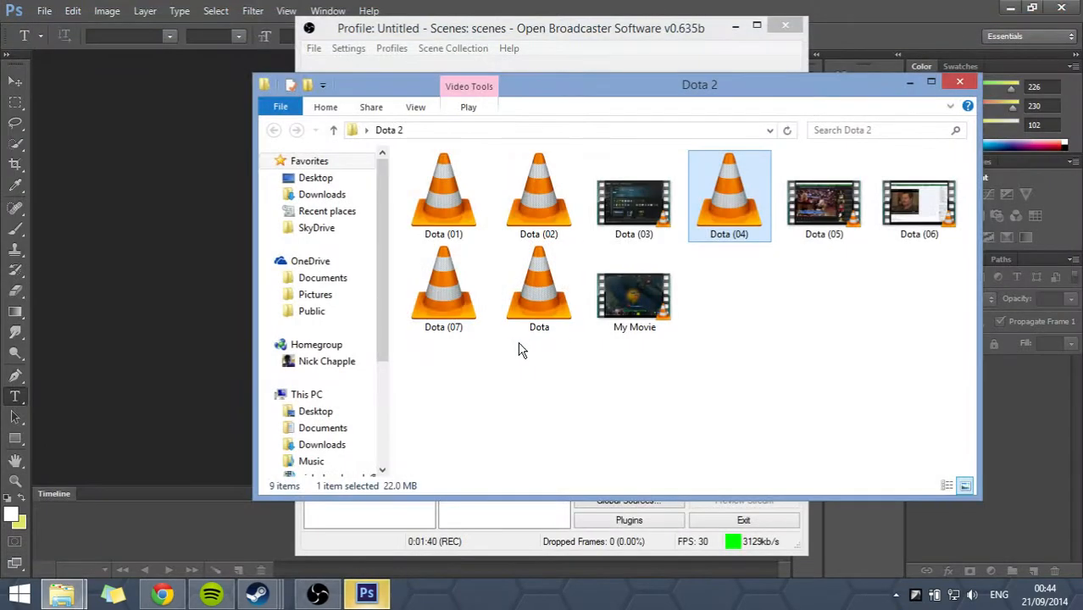
- Try to play the Dota recording in VLC media player, skip ahead in it and close the player
double_click(539, 327)
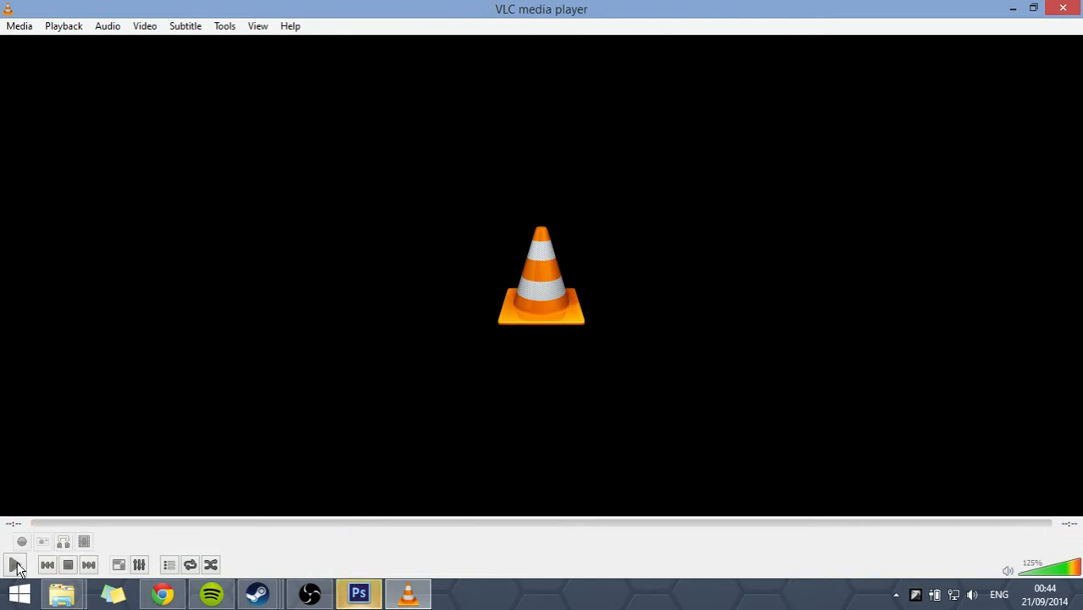
click(15, 567)
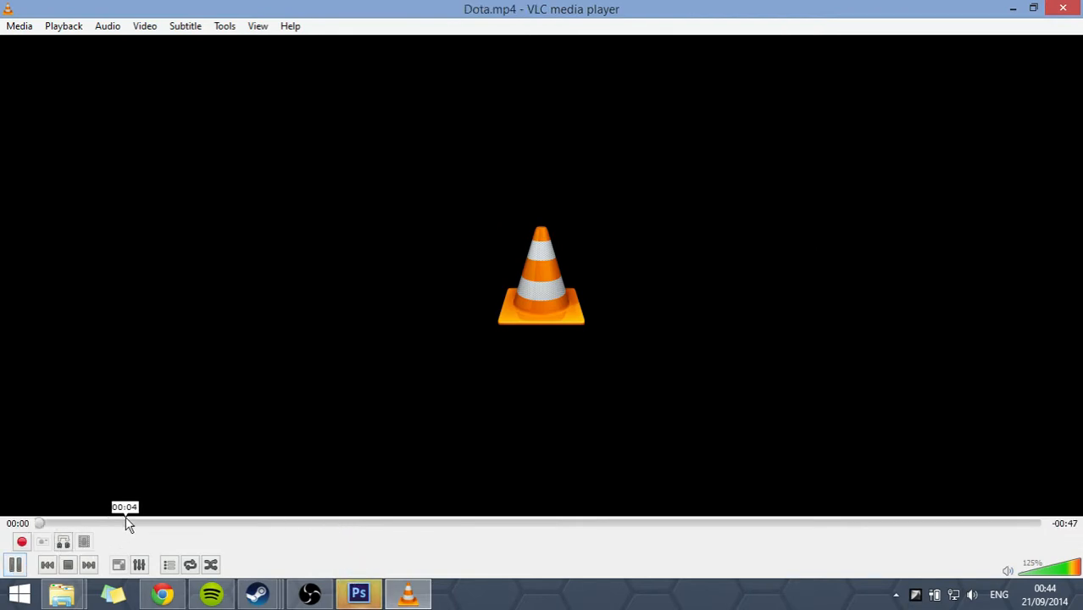
click(263, 523)
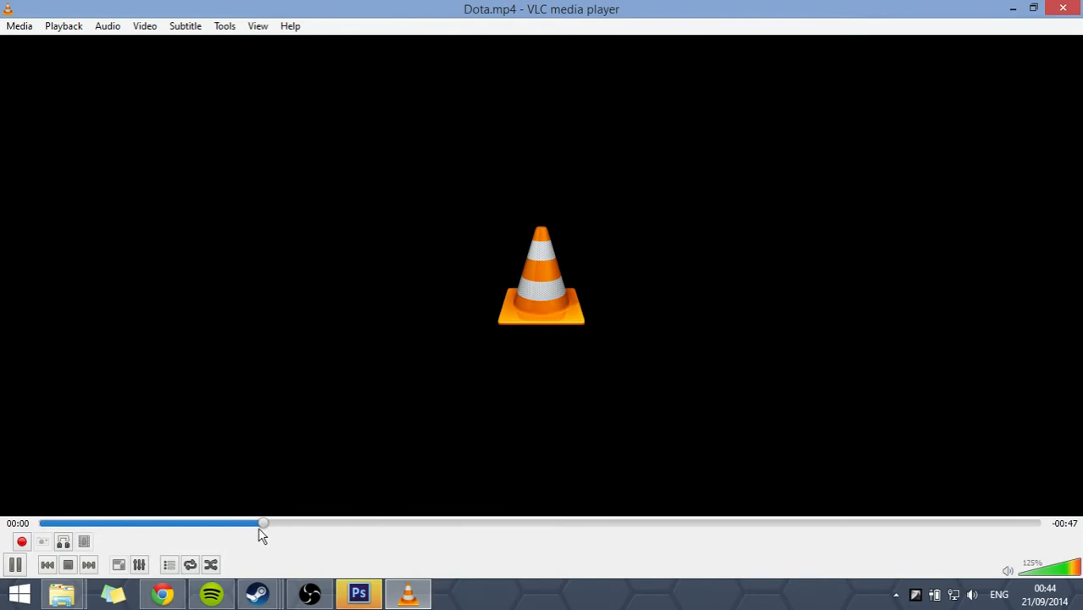
click(1062, 10)
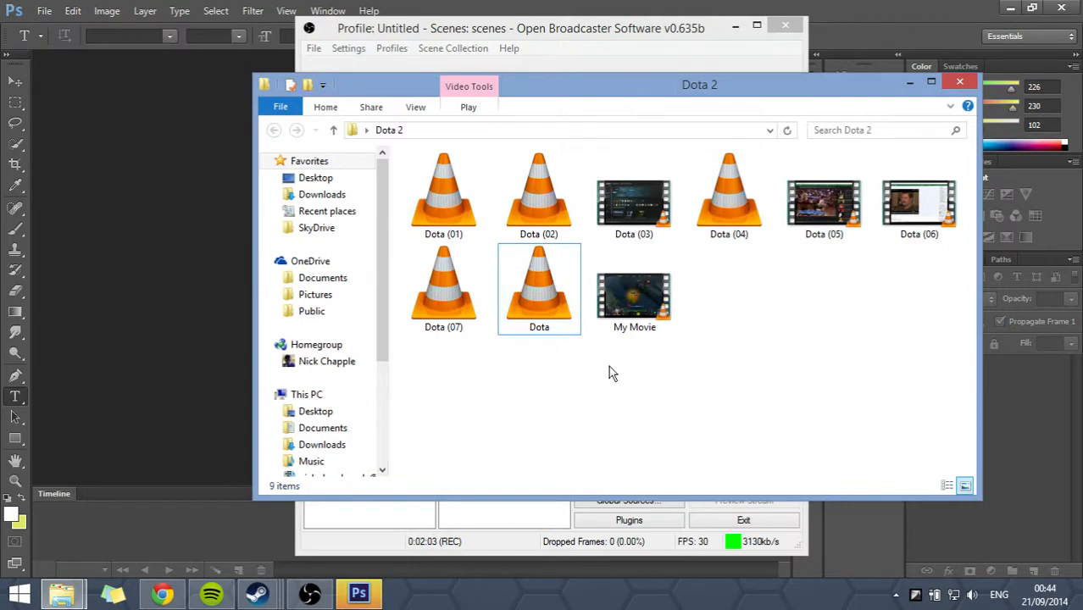
- Try to play the Dota (07) recording in VLC media player, dismiss the error dialog and close the player
double_click(434, 298)
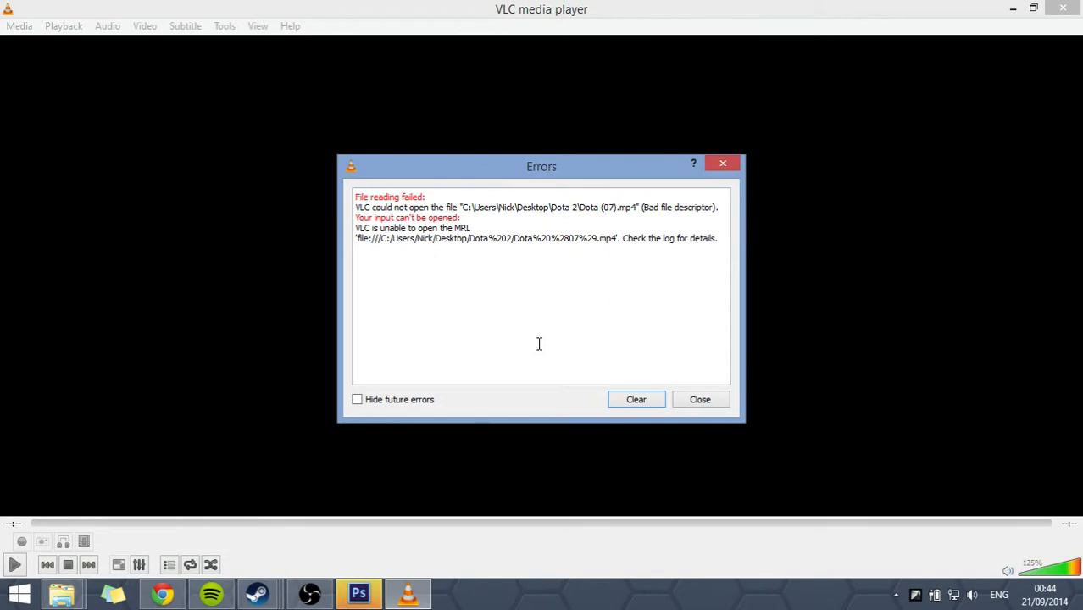
click(661, 399)
click(688, 399)
click(1062, 7)
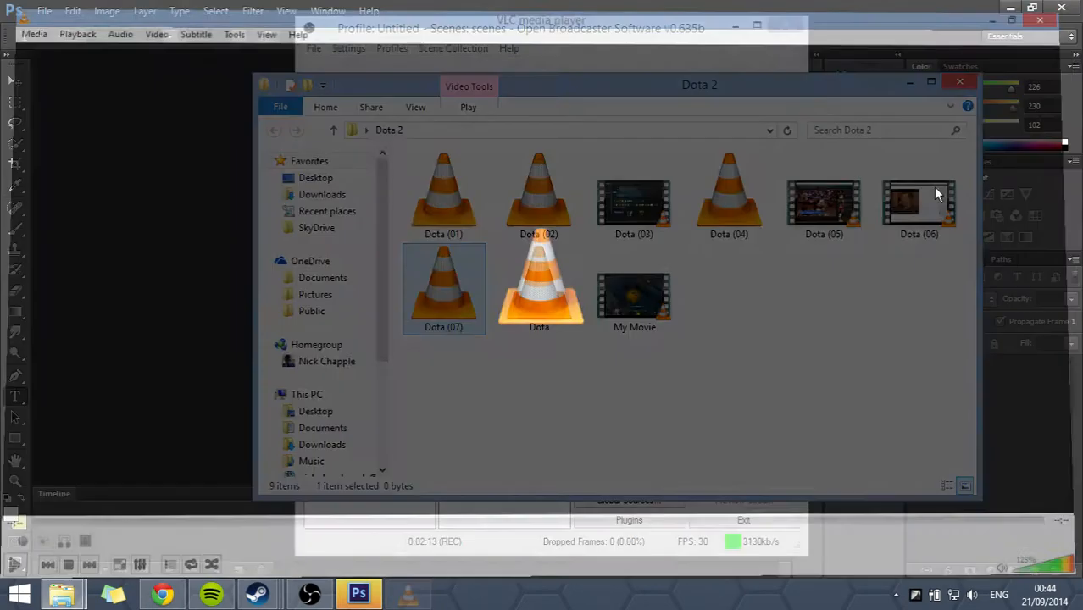
- Play the Dota (06) recording from about 10 seconds in, lower the volume to 15% and close the player
double_click(896, 222)
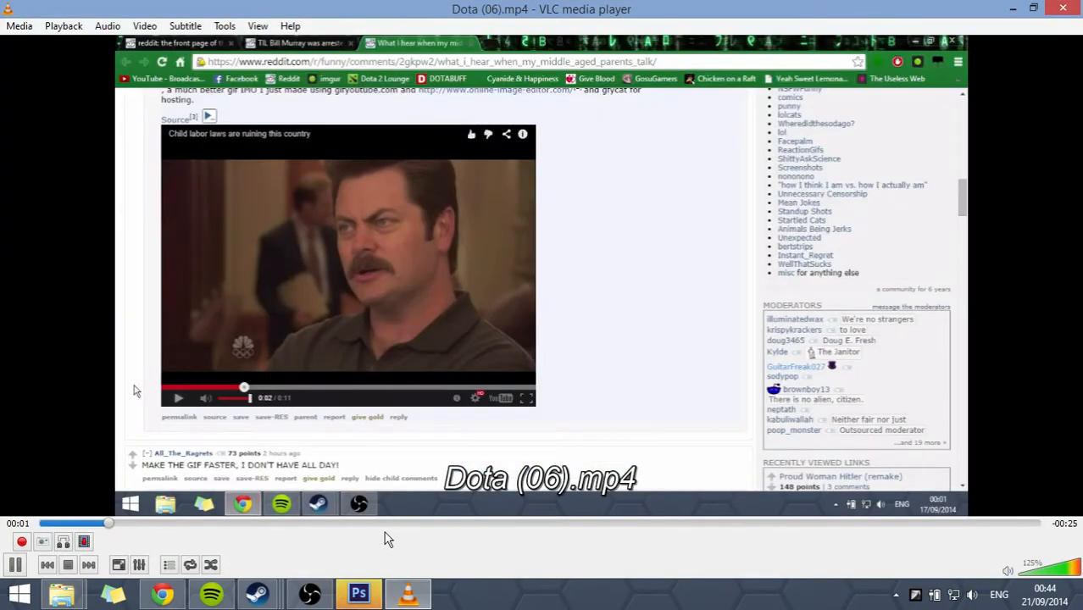
click(402, 523)
scroll(576, 365, down, 2)
scroll(580, 379, down, 20)
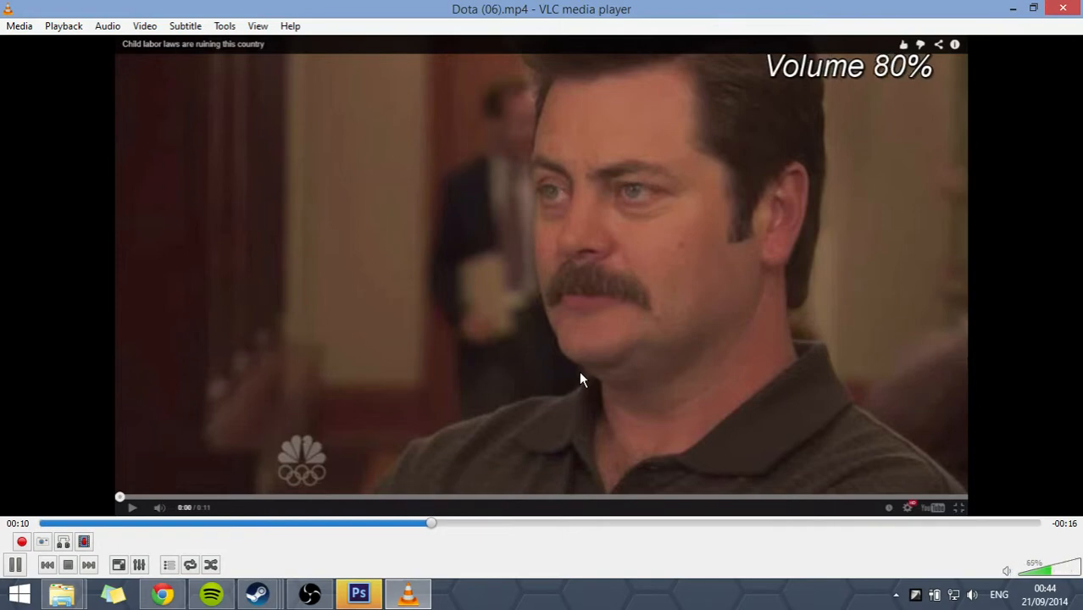
click(1071, 9)
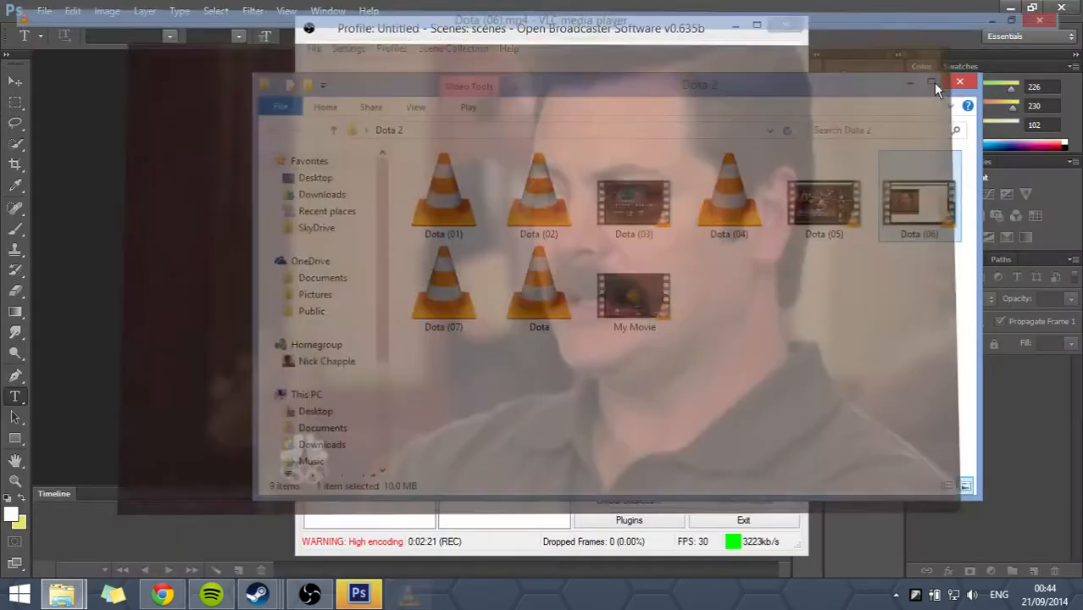
- Try once more to open the Dota (07) recording in VLC media player and return to the Dota 2 folder
click(783, 307)
double_click(477, 288)
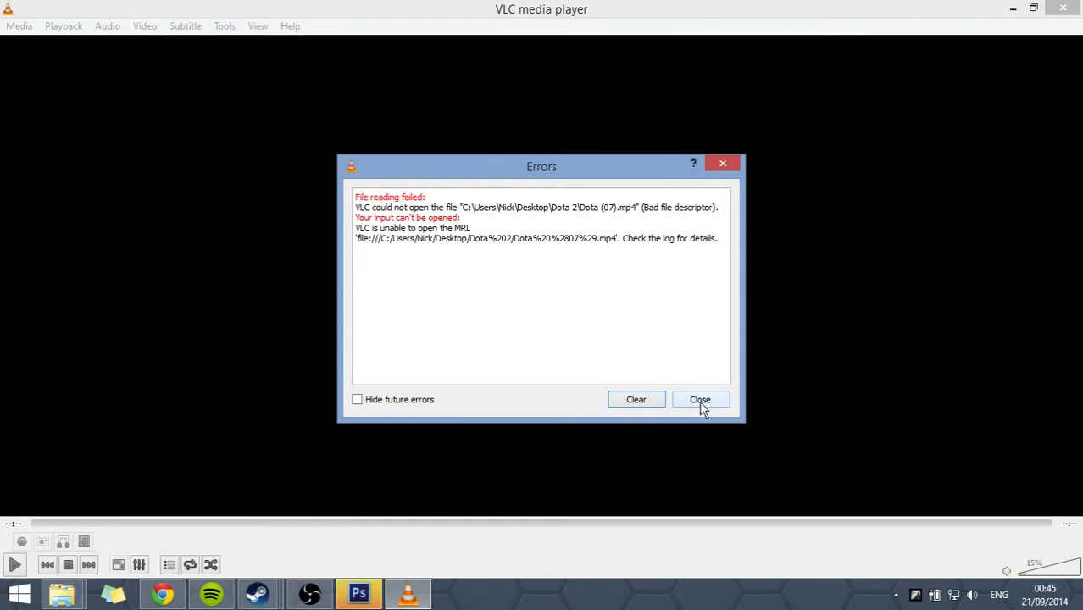
click(700, 399)
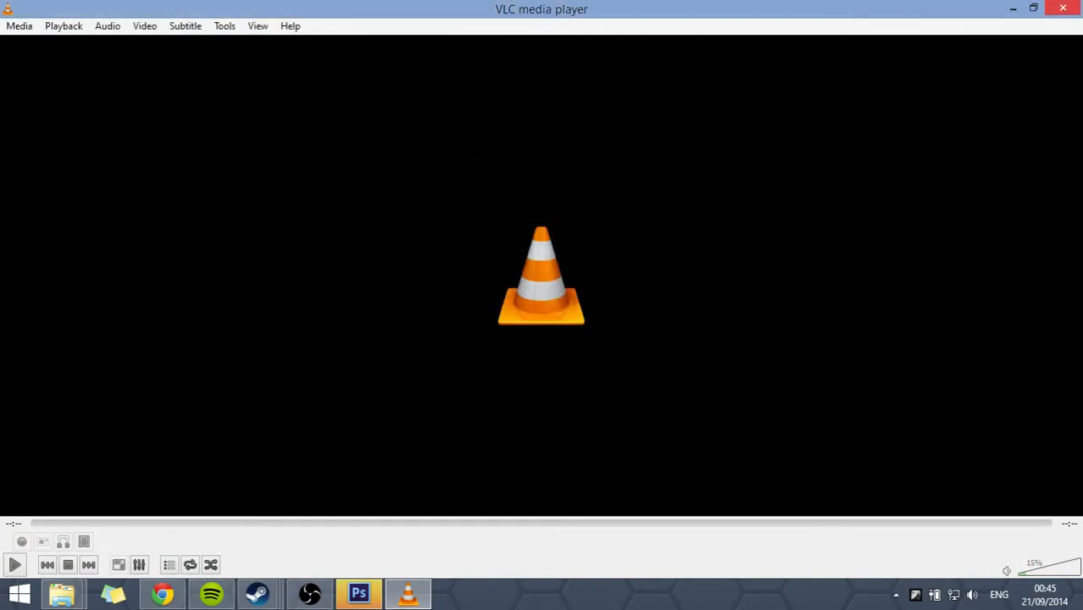
click(1065, 8)
click(699, 354)
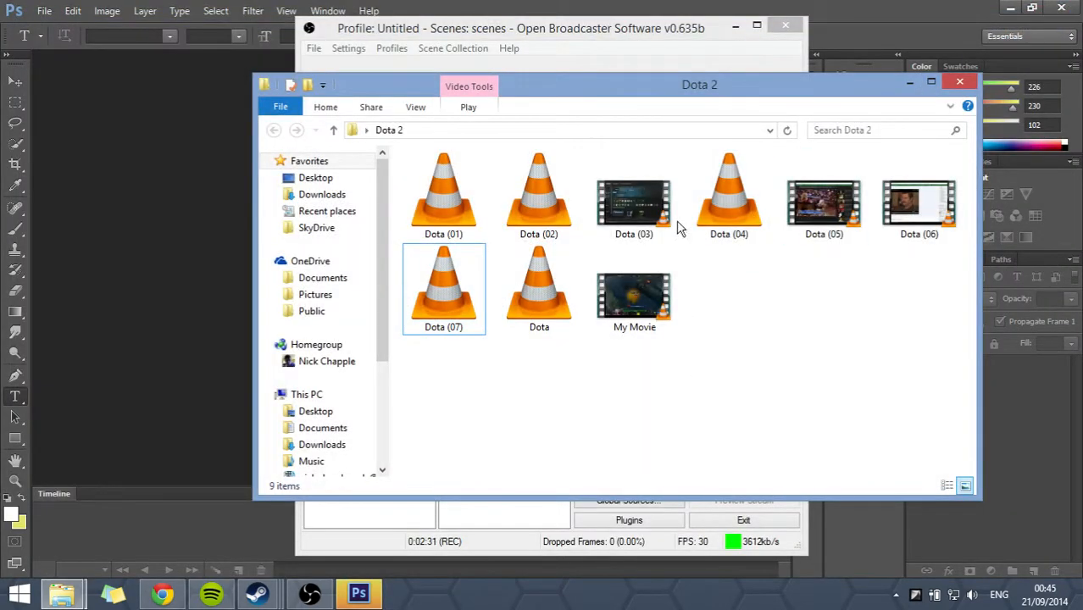
click(632, 34)
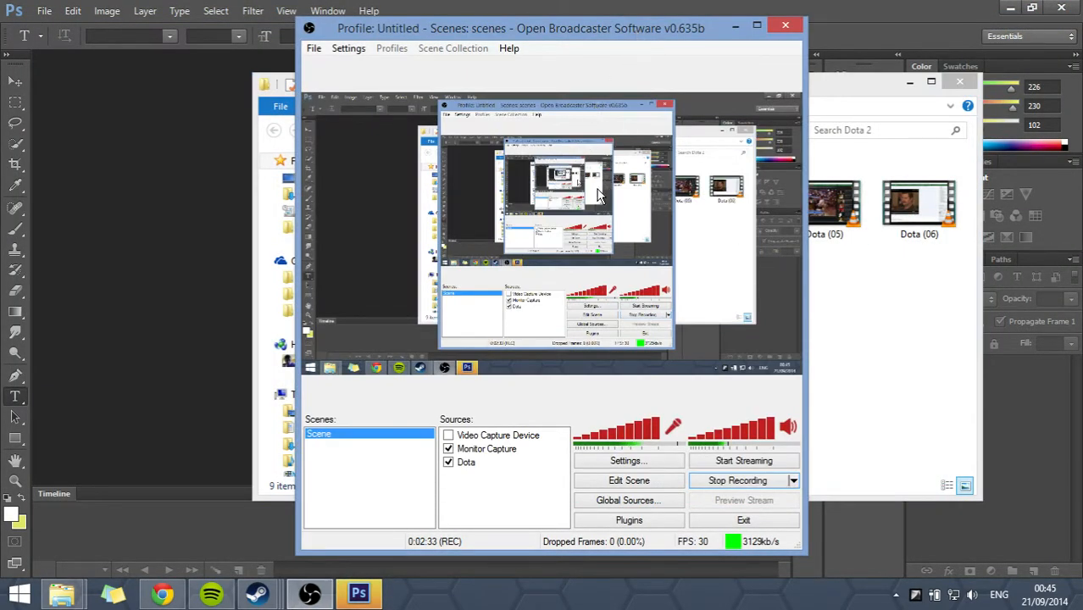
click(854, 279)
click(478, 299)
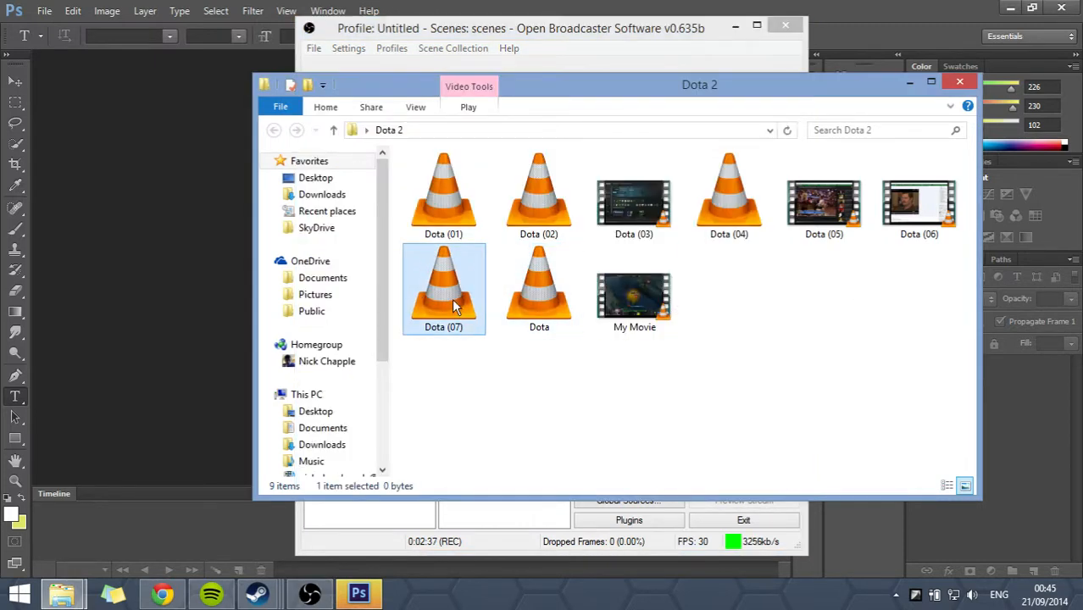
click(518, 22)
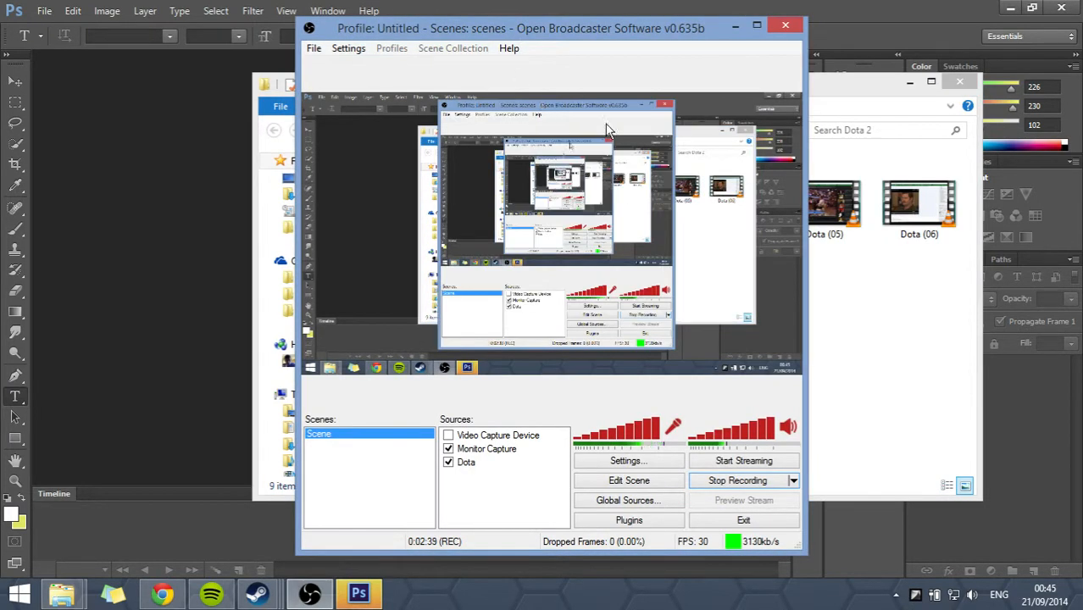
click(851, 279)
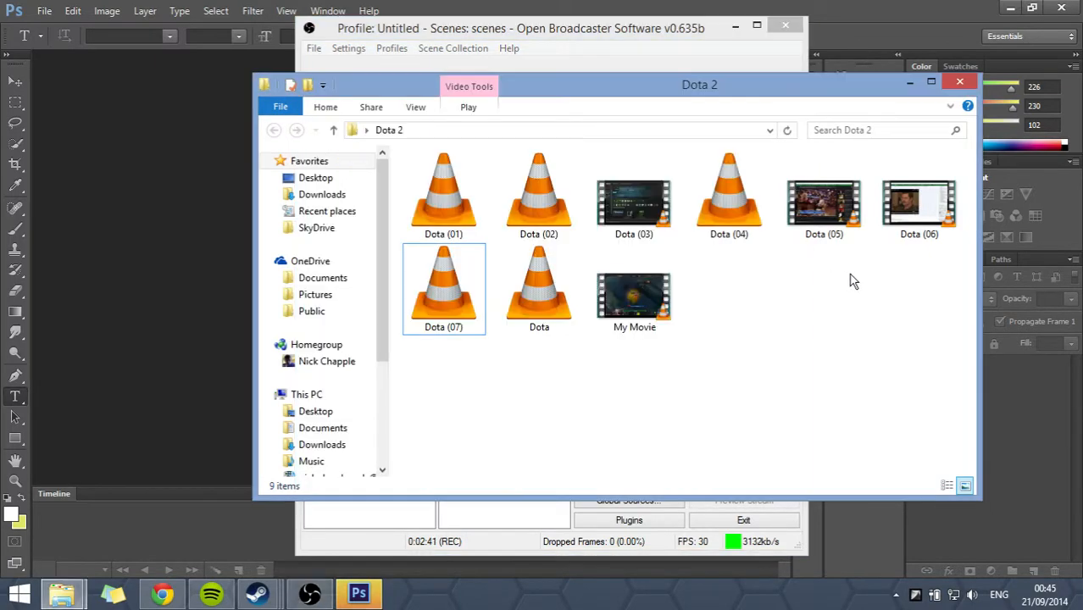
- Play the Dota (05) recording in VLC media player, skip ahead to about 10 seconds and further on, and close the player
click(822, 201)
key(Return)
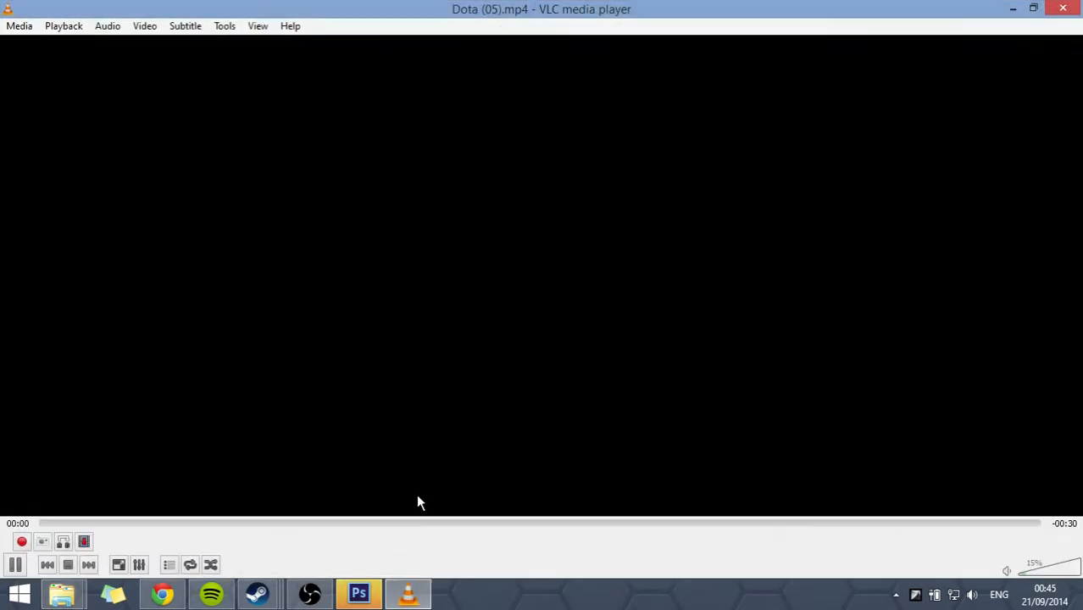
click(392, 524)
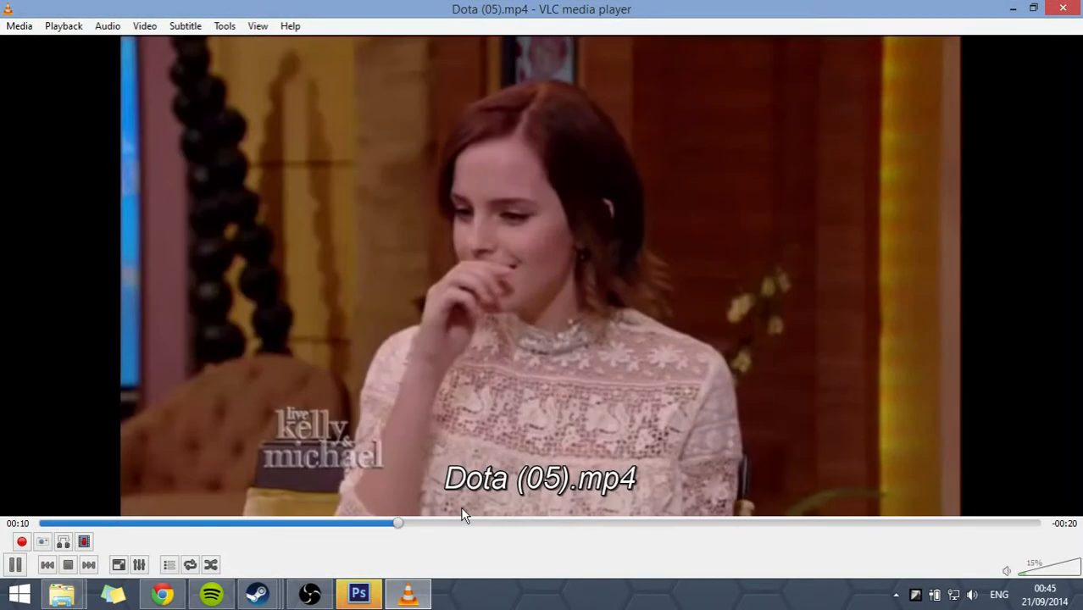
click(685, 522)
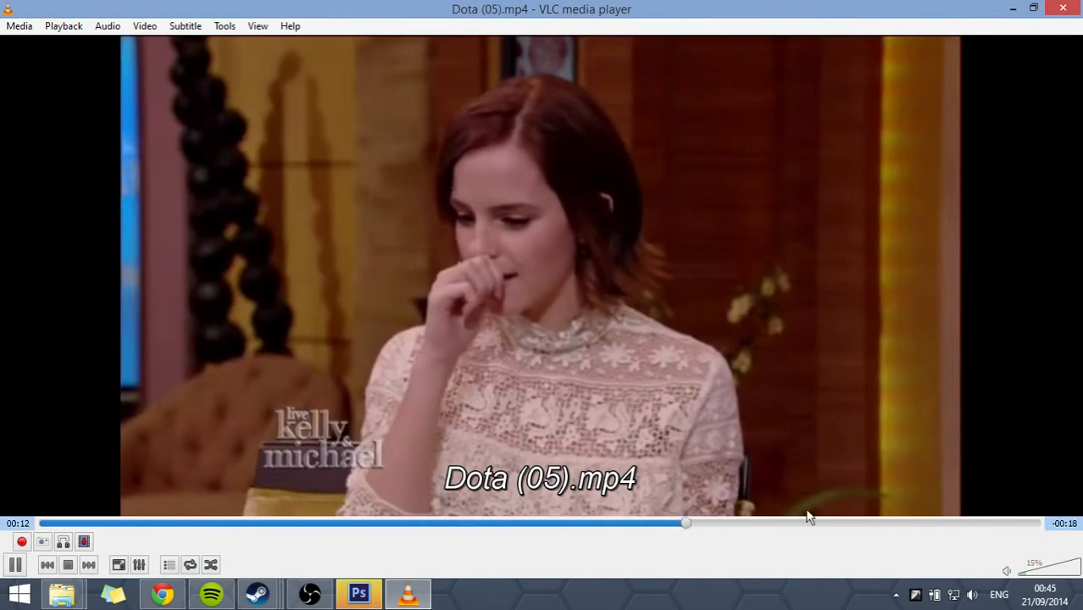
click(1062, 8)
- Switch to Photoshop and start importing video frames as layers
click(635, 341)
click(188, 166)
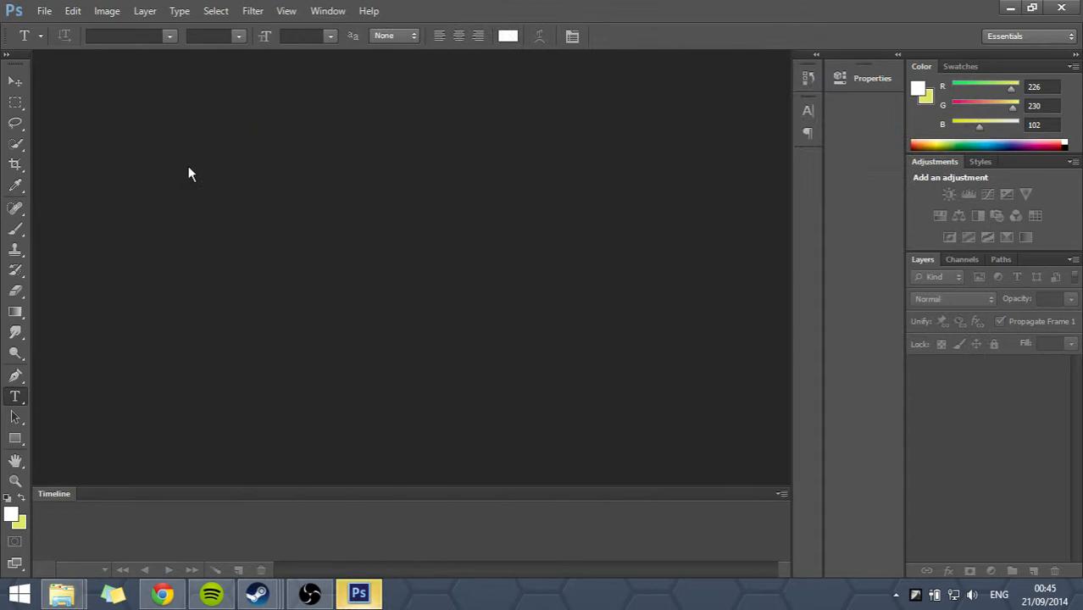
click(48, 16)
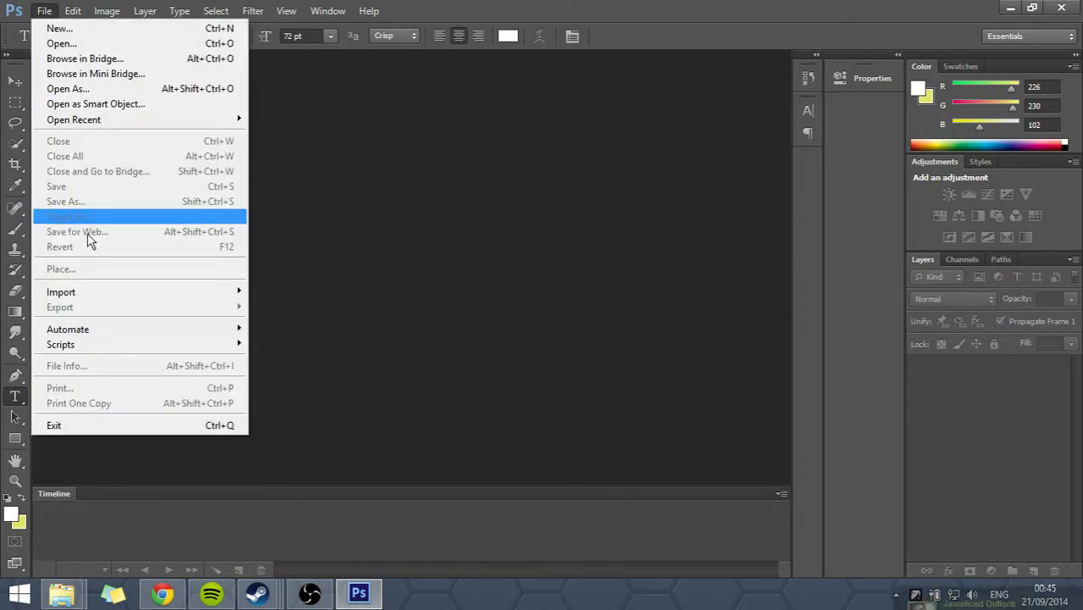
mouse_move(97, 292)
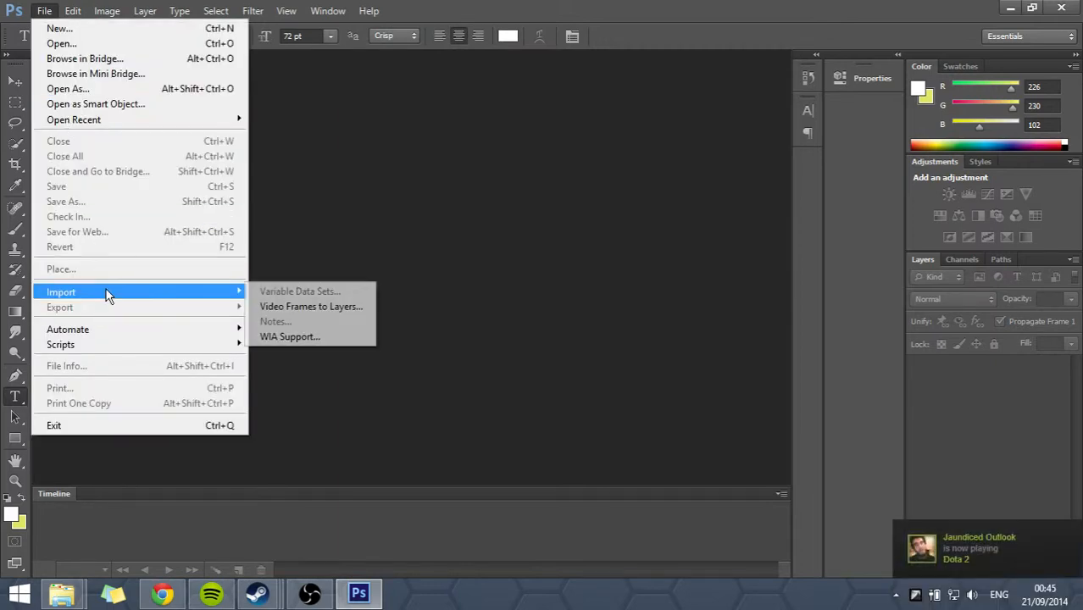
click(354, 307)
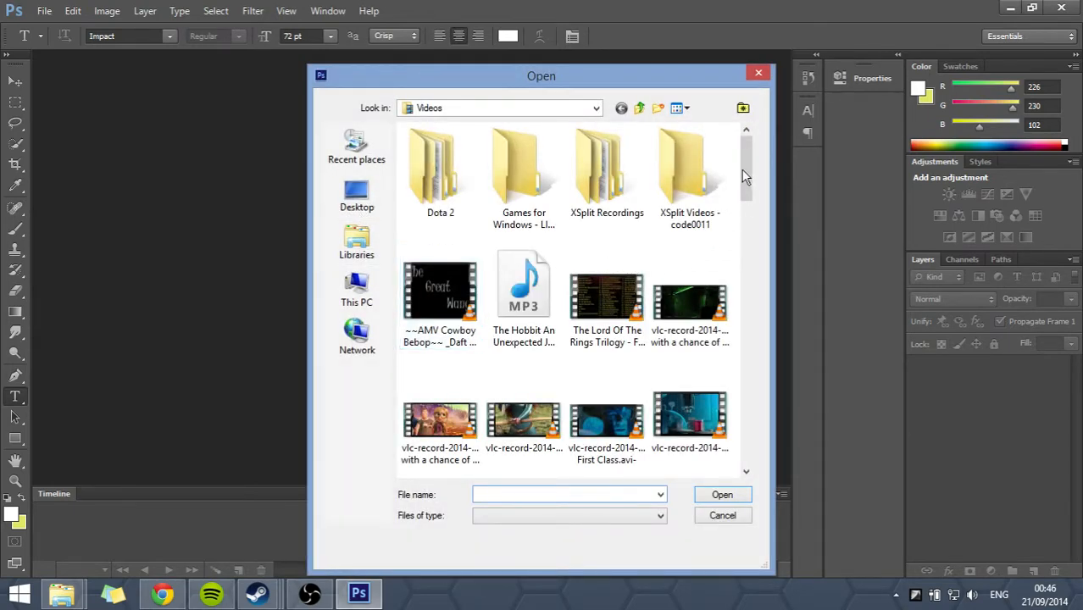
- Choose the 2014-09-16 VLC recording of Breaking Bad Season 04 Episode 06 - Cornered from the Videos folder for import
drag(745, 167, 741, 231)
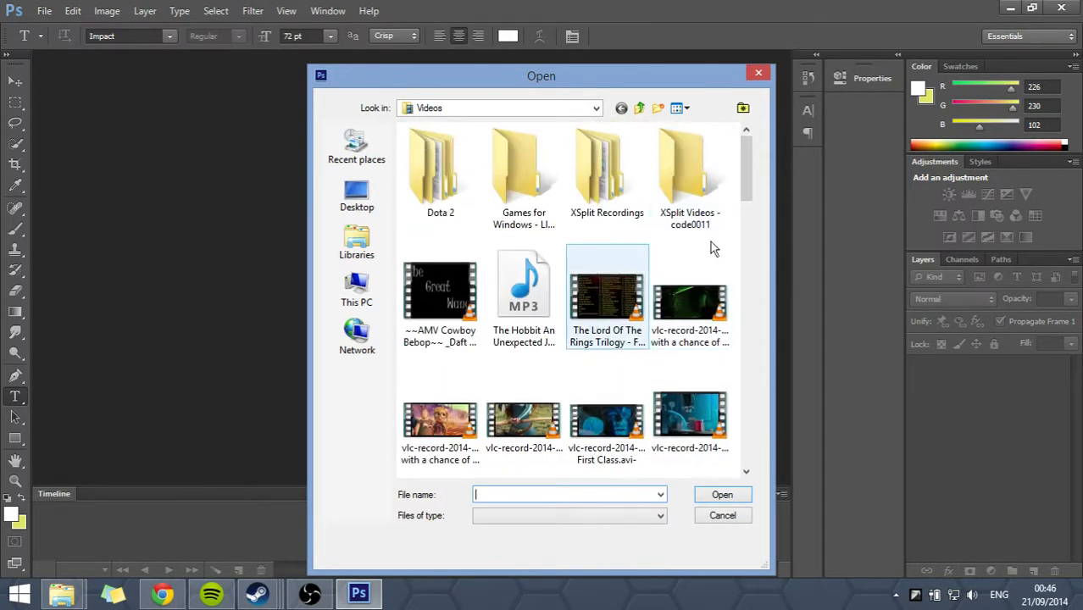
drag(747, 163, 739, 219)
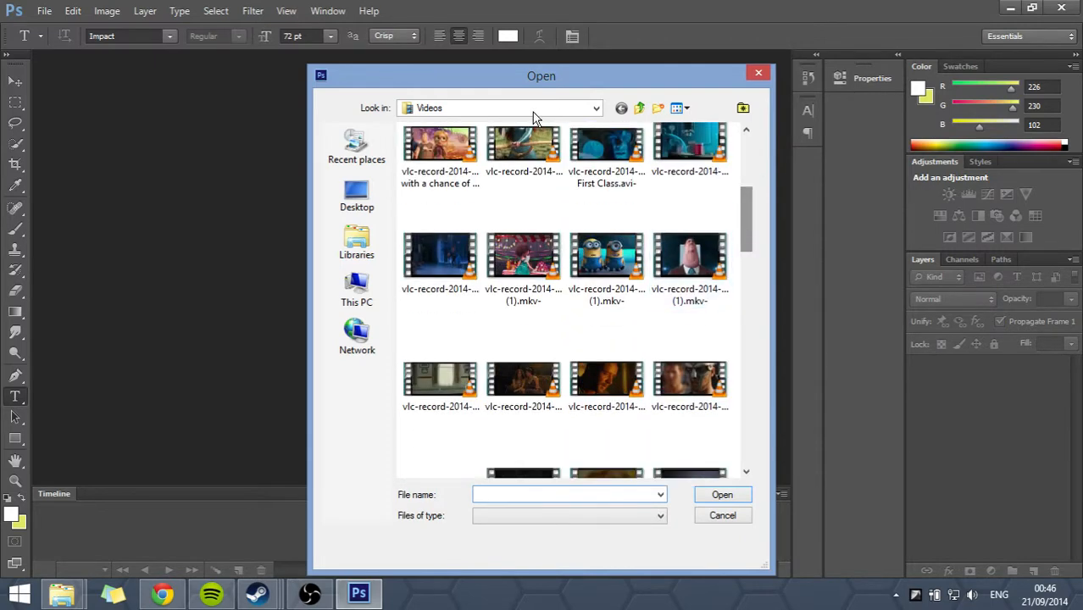
click(597, 109)
double_click(596, 110)
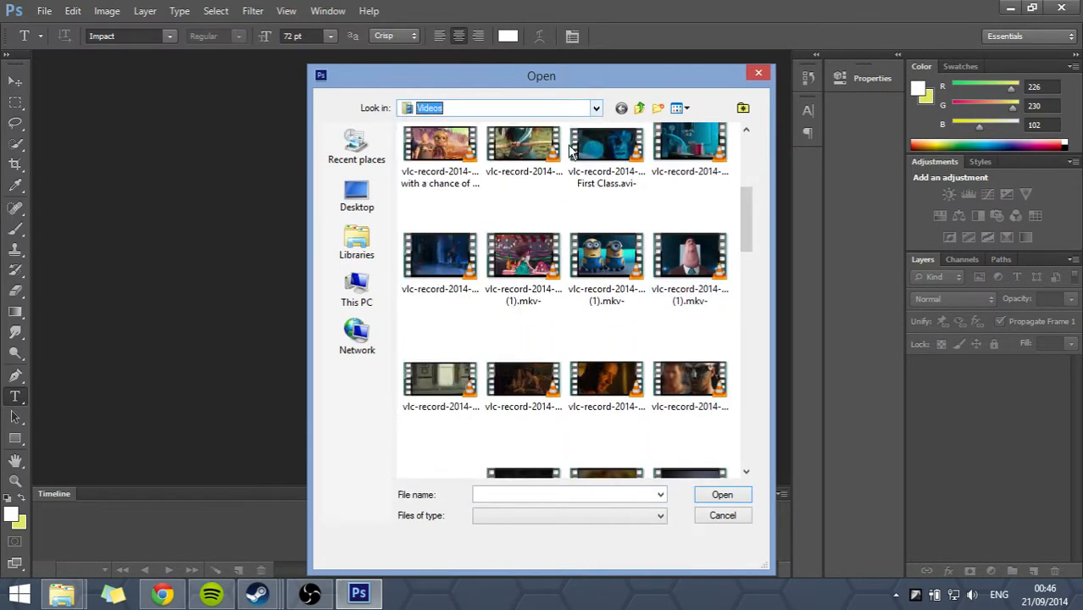
drag(744, 265, 739, 448)
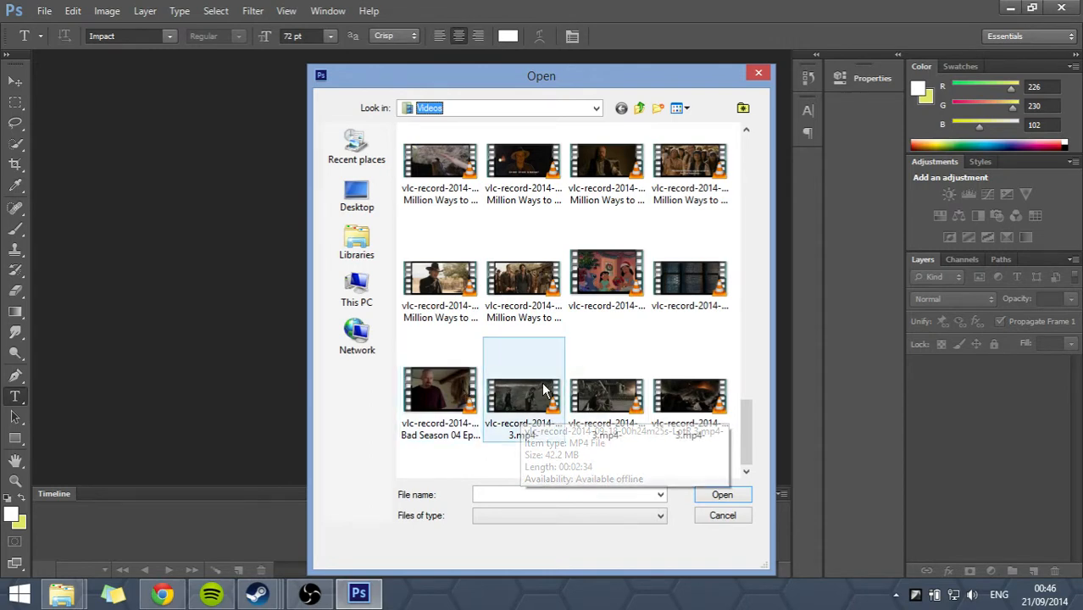
click(449, 387)
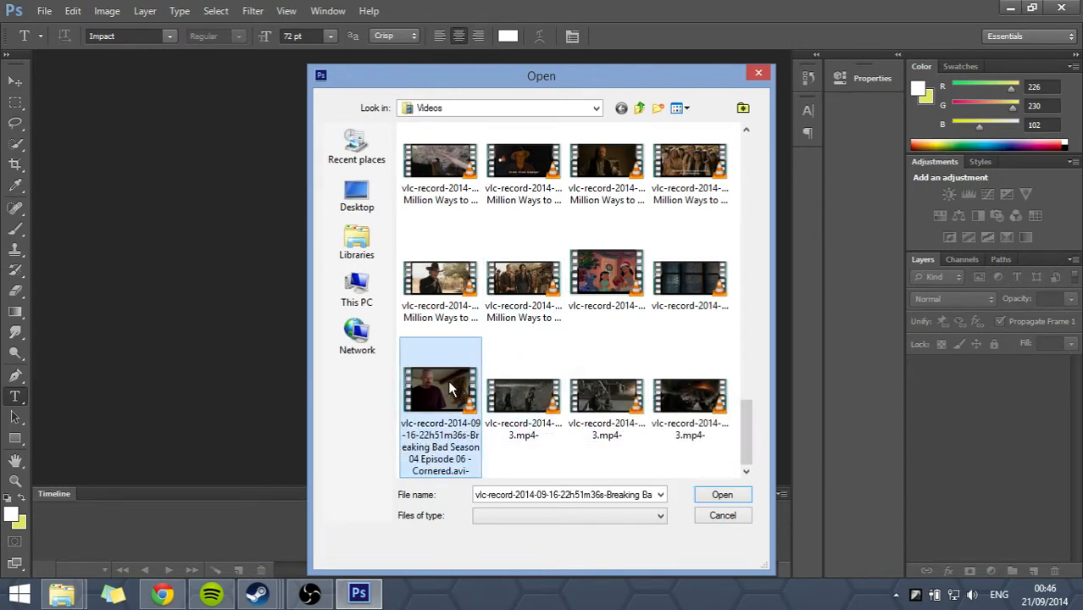
double_click(449, 386)
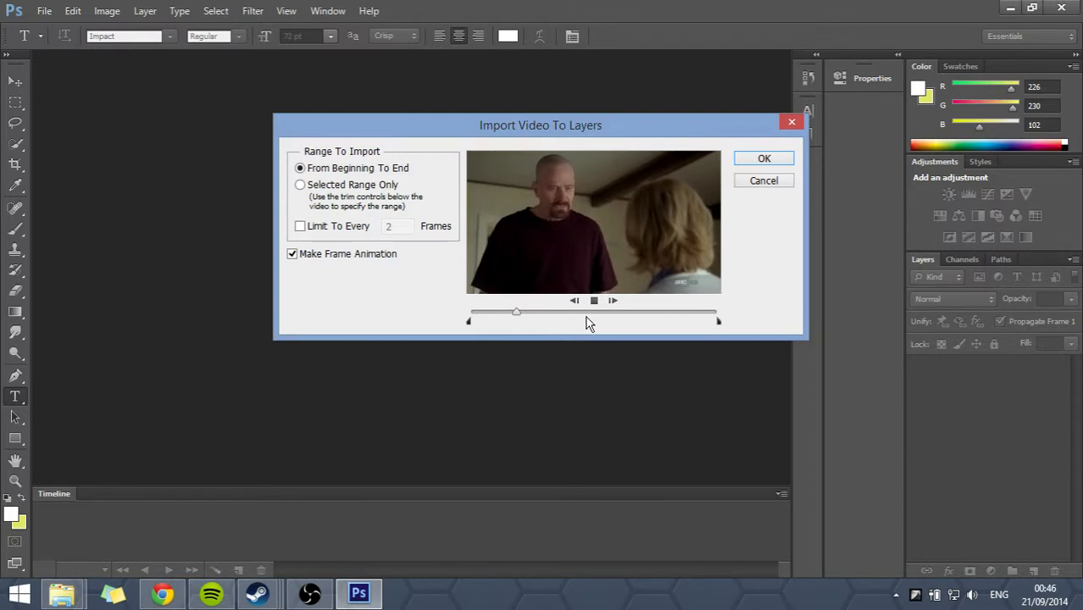
- Preview the clip and restrict the import to a selected range starting about four fifths of the way through
drag(468, 321, 634, 320)
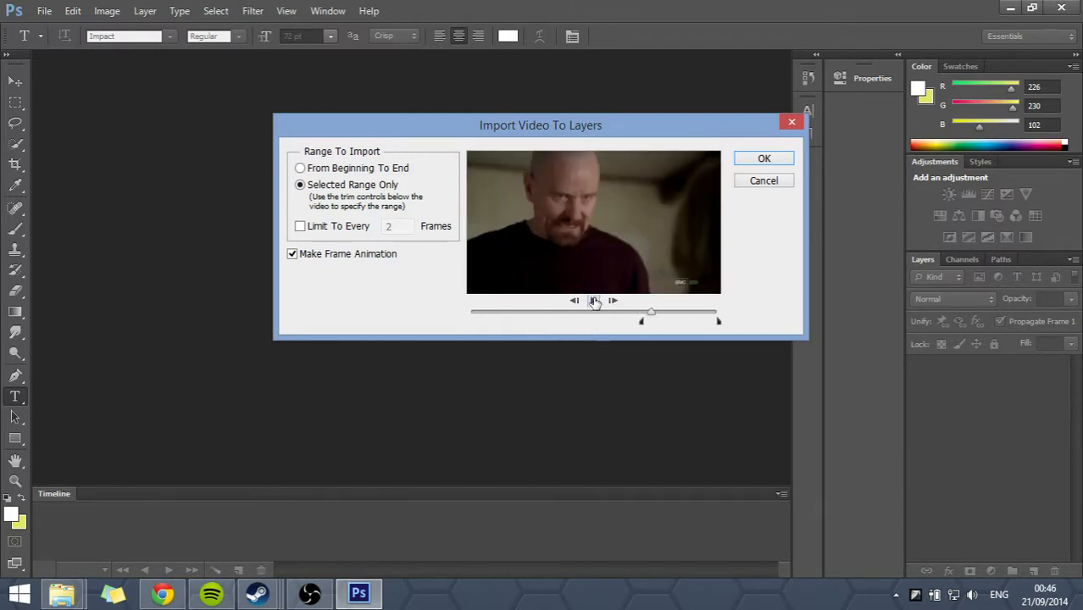
click(595, 301)
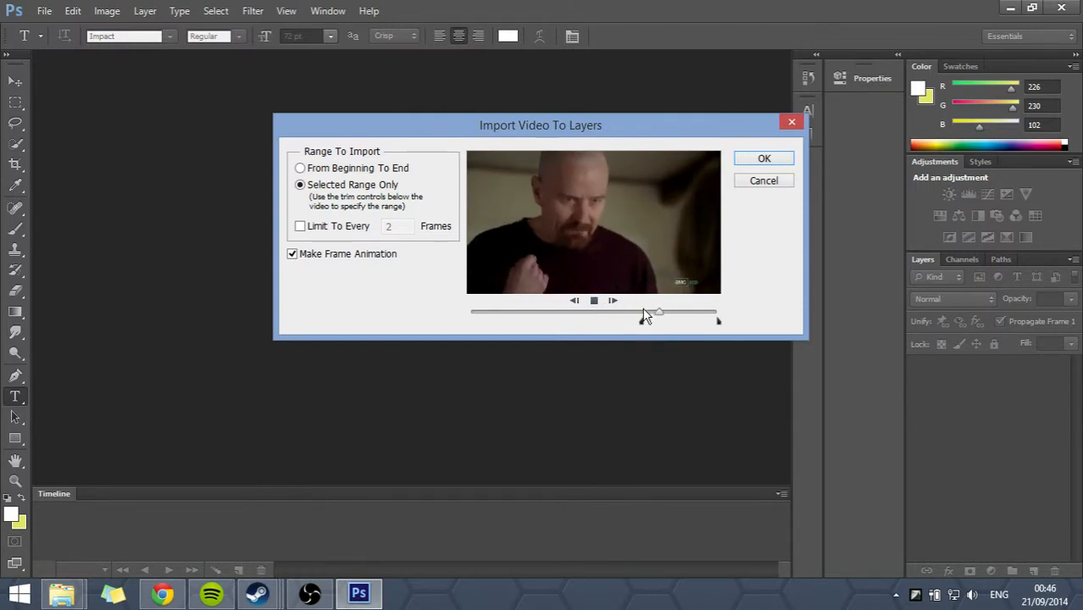
click(593, 302)
mouse_move(640, 322)
mouse_down()
mouse_move(667, 322)
mouse_move(659, 313)
mouse_up()
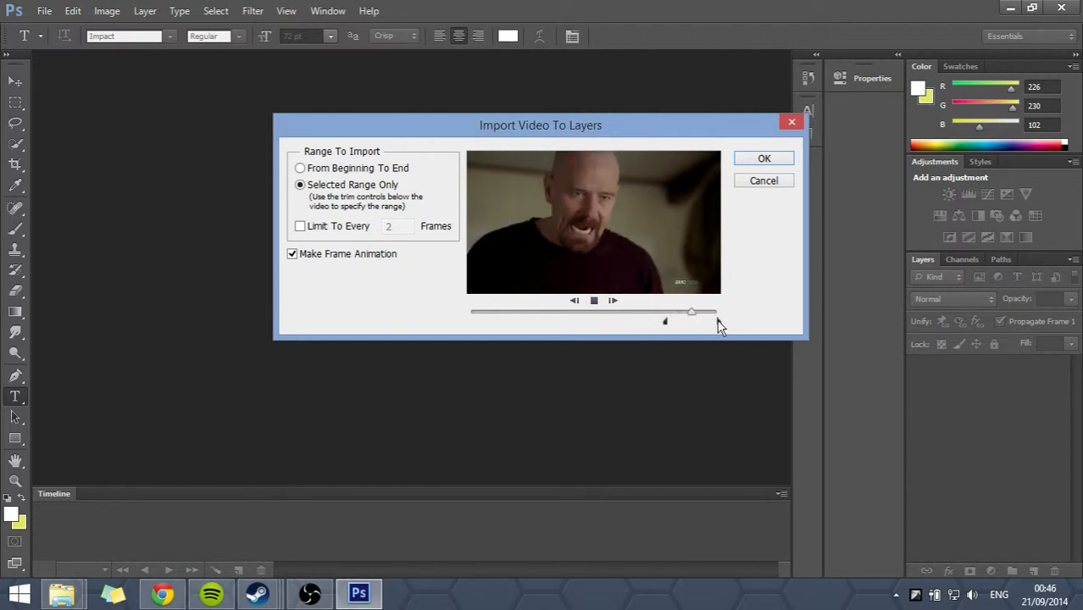
- Trim the end of the import range to just before the clip's end and import it as a frame animation
drag(705, 313, 699, 313)
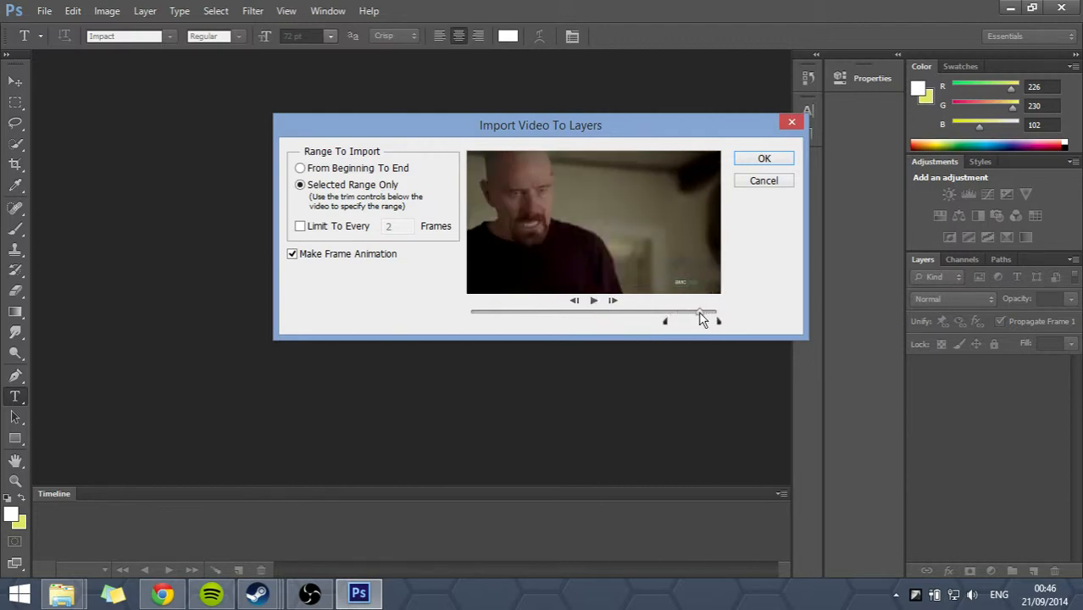
click(595, 301)
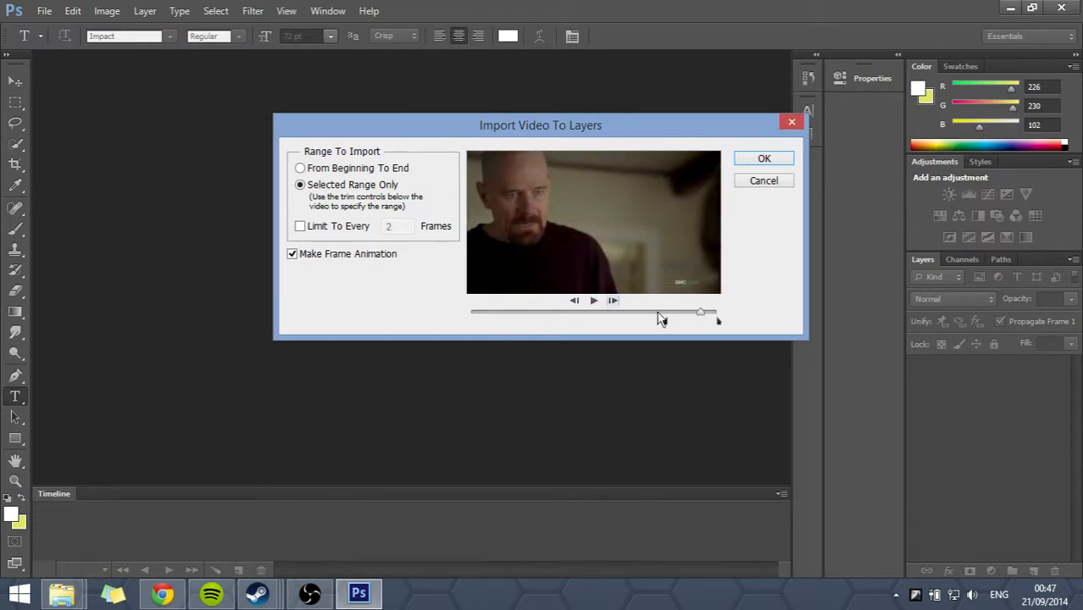
drag(716, 322, 700, 323)
click(765, 161)
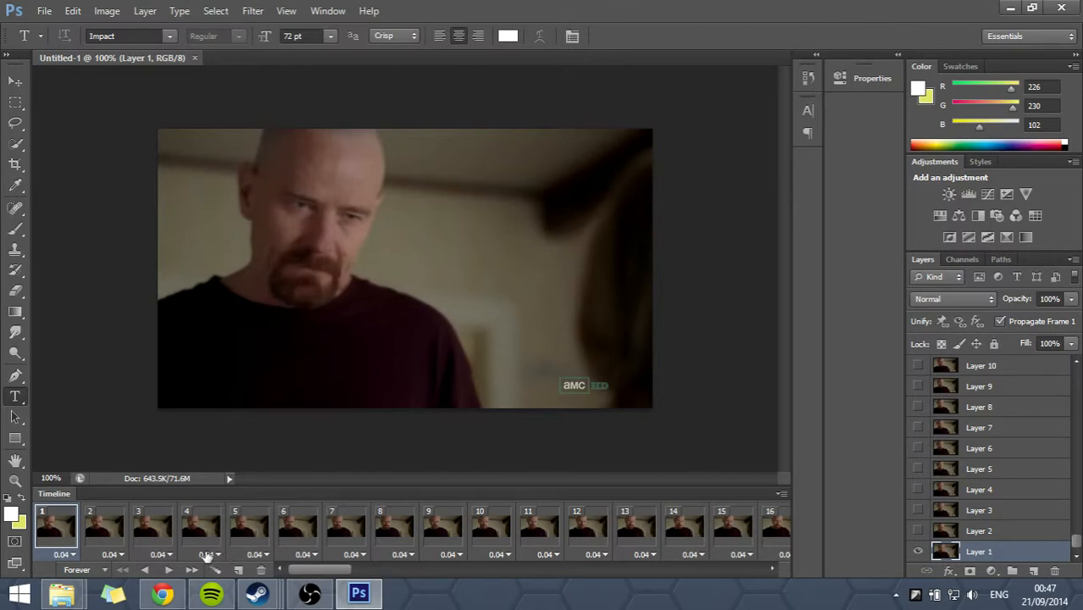
- Play the imported animation and delete frames 77 to 114 from the timeline
click(168, 569)
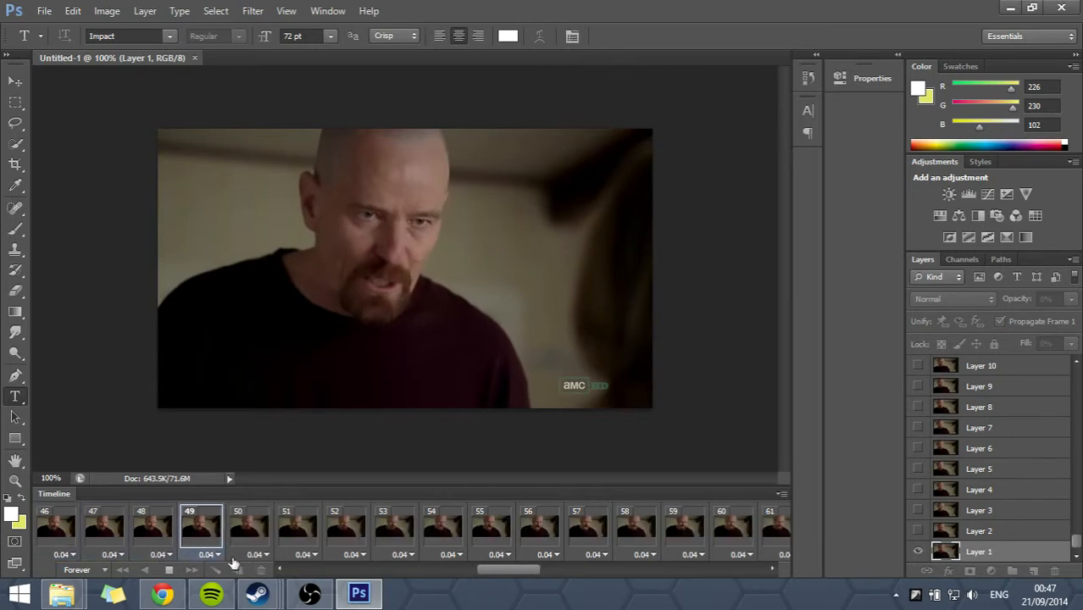
click(171, 570)
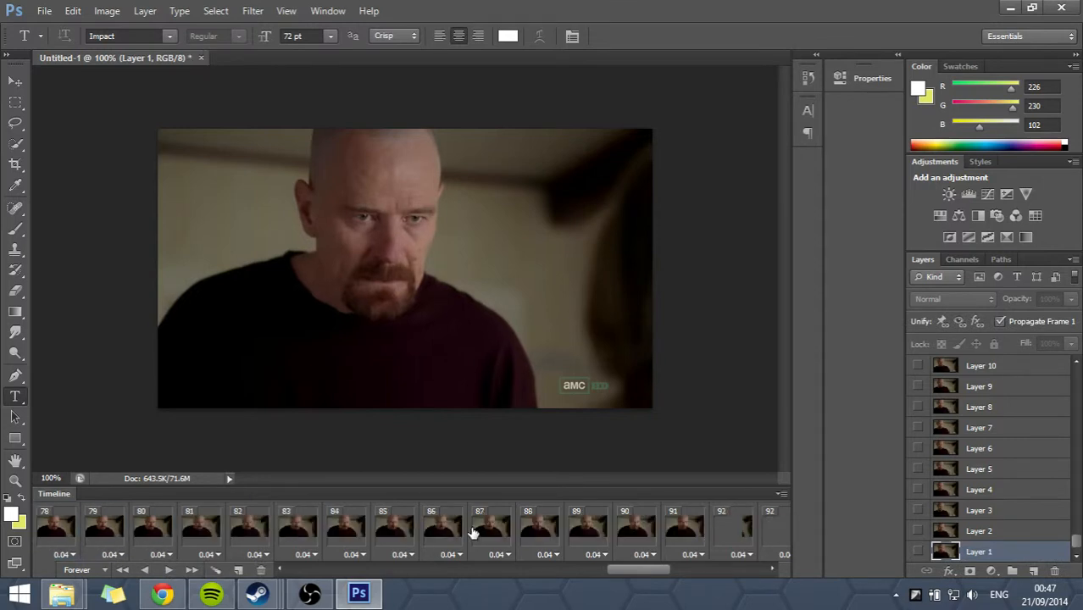
scroll(511, 538, down, 5)
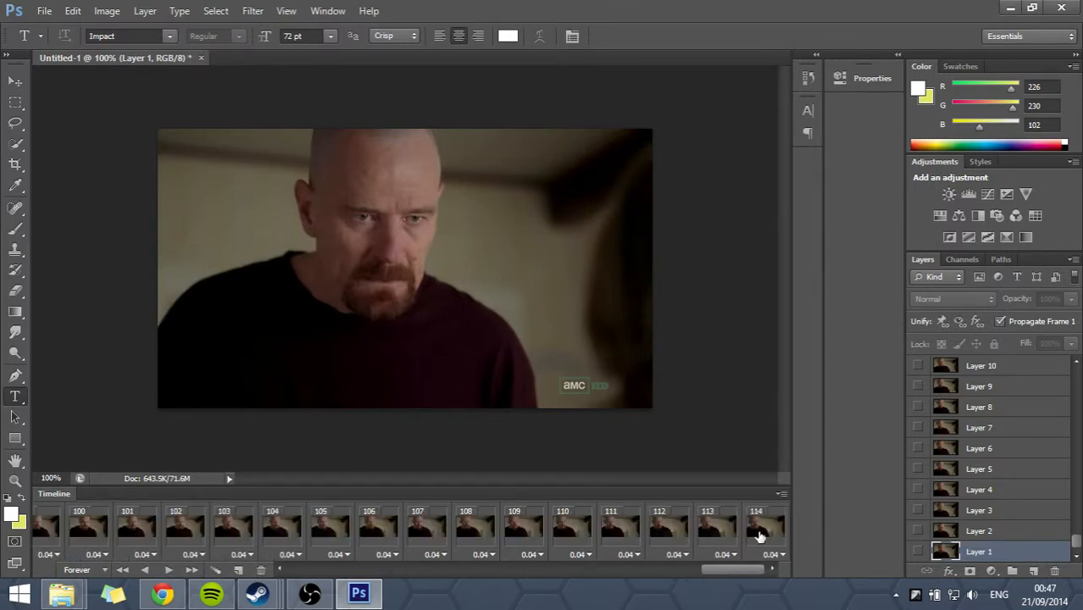
click(262, 570)
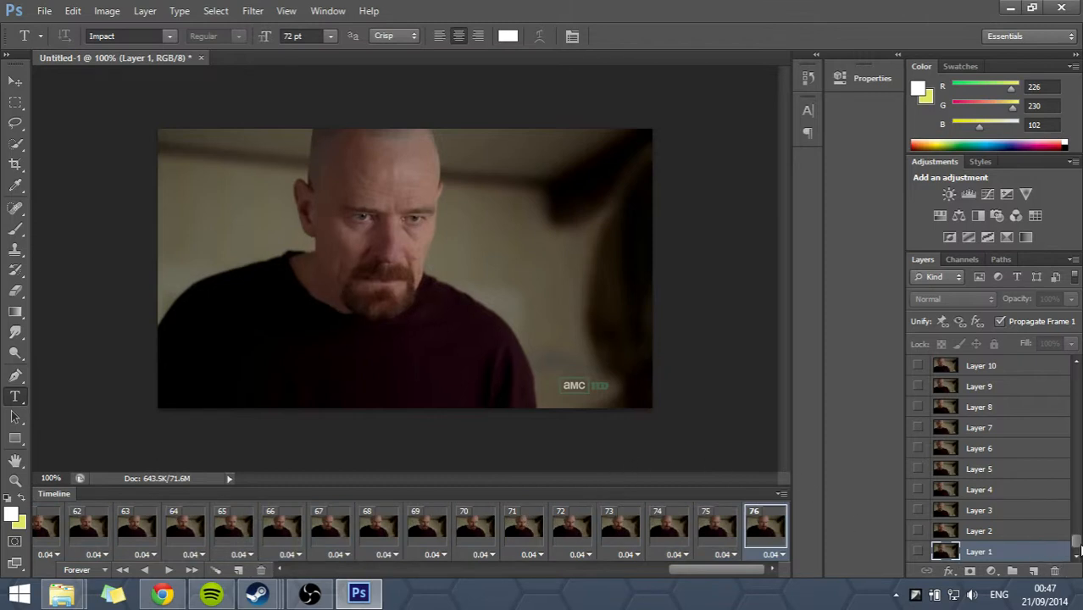
- Delete Layers 77 to 114, which belong to the removed frames
drag(1077, 548, 1076, 367)
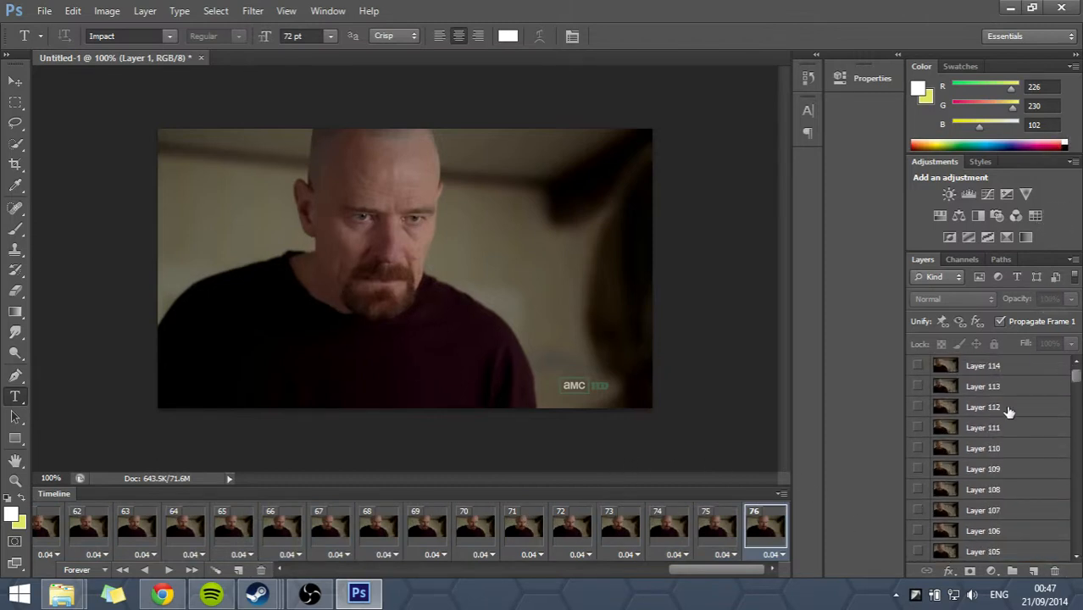
scroll(1004, 441, down, 8)
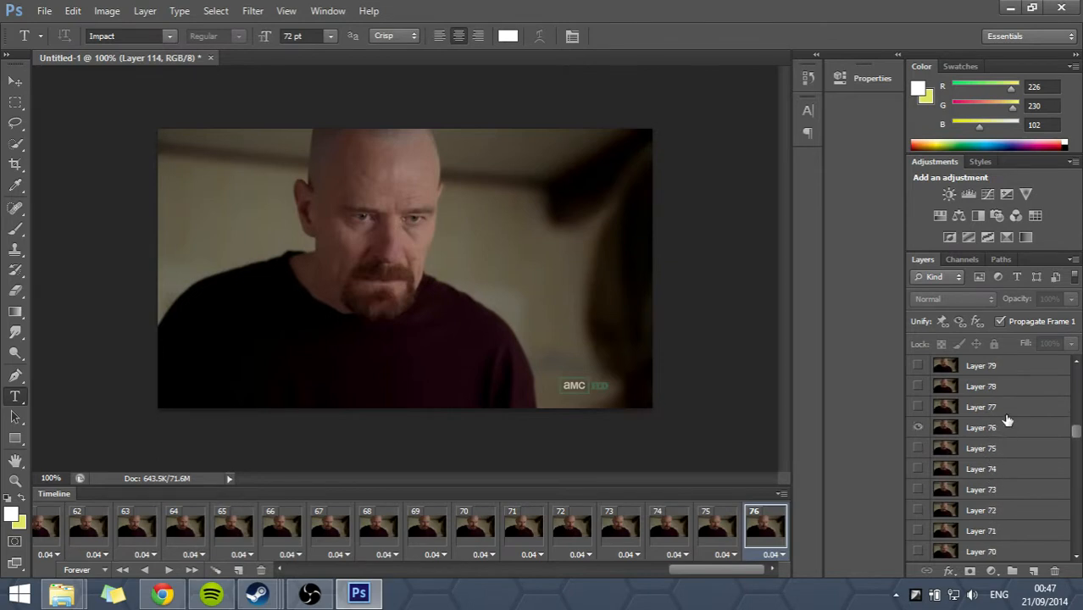
shift+click(1007, 411)
key(Delete)
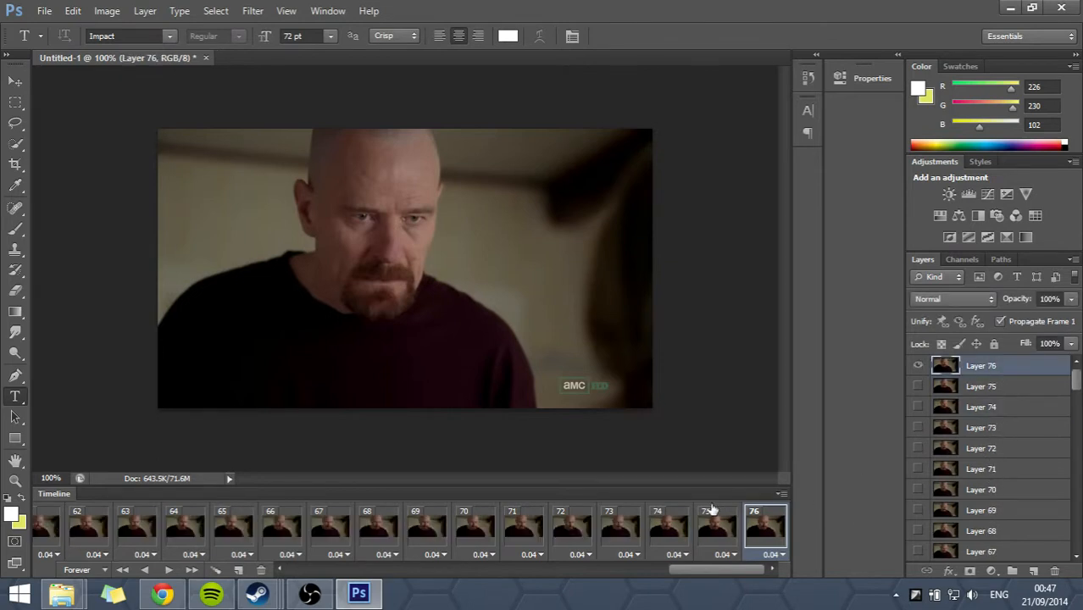
- Play the shortened animation several times to find the frame where the caption should appear, stopping at frame 64
drag(720, 569, 229, 570)
click(168, 570)
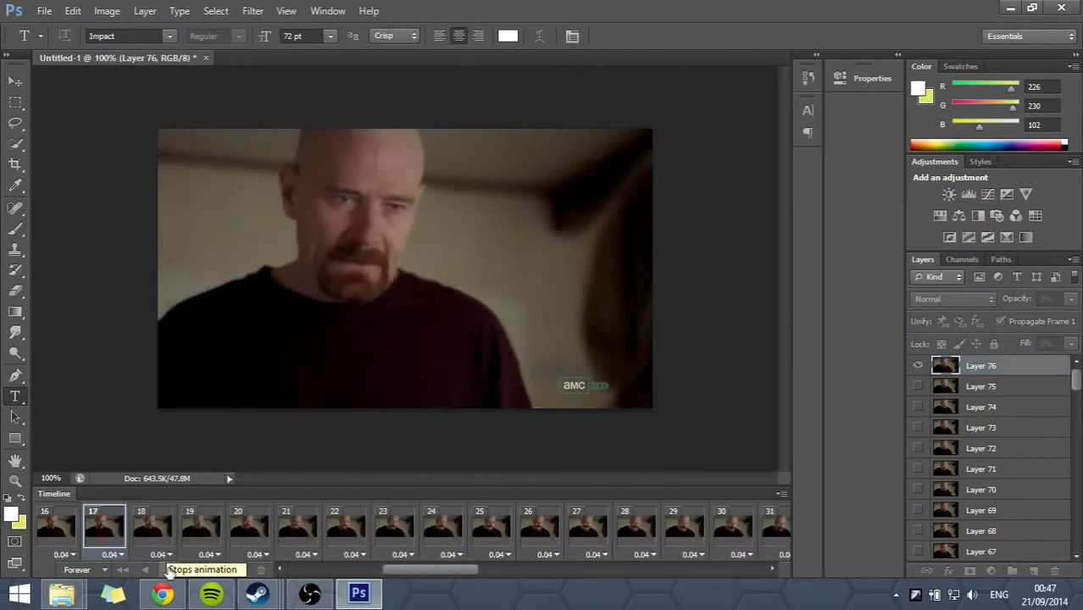
click(169, 570)
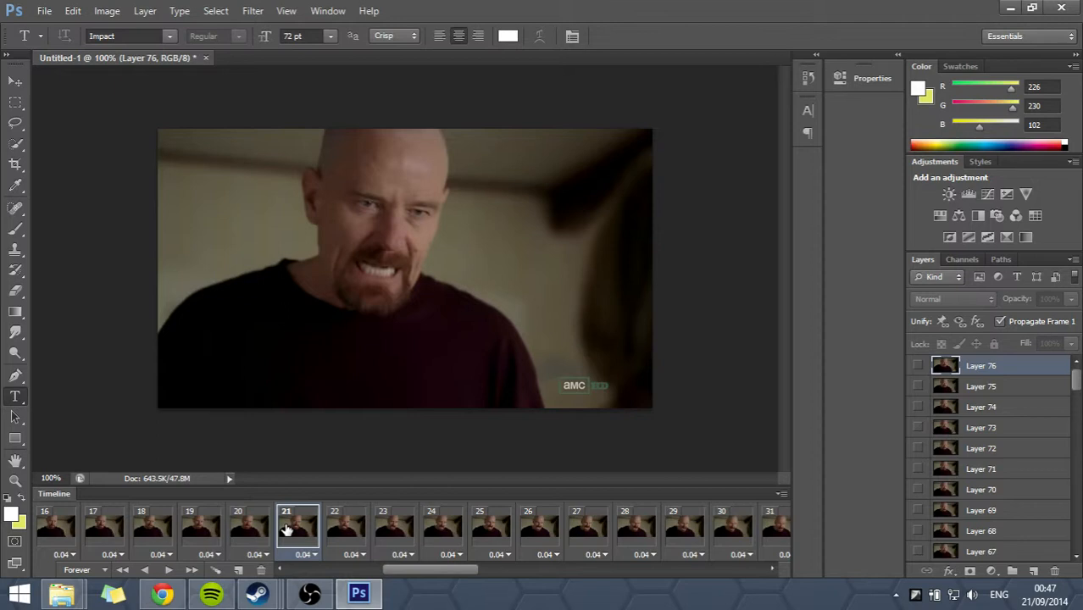
click(168, 570)
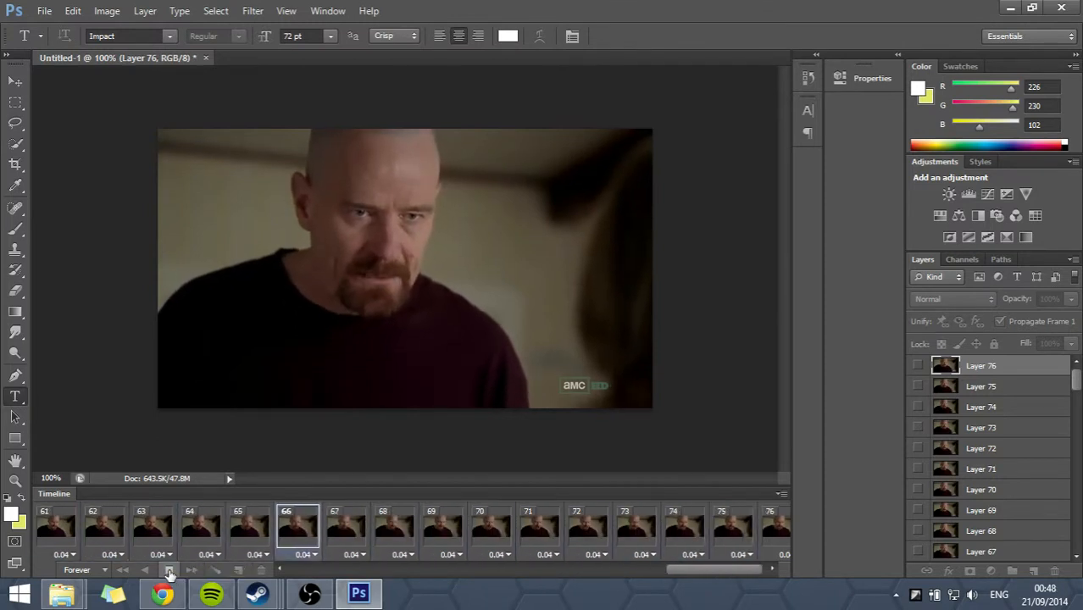
click(169, 572)
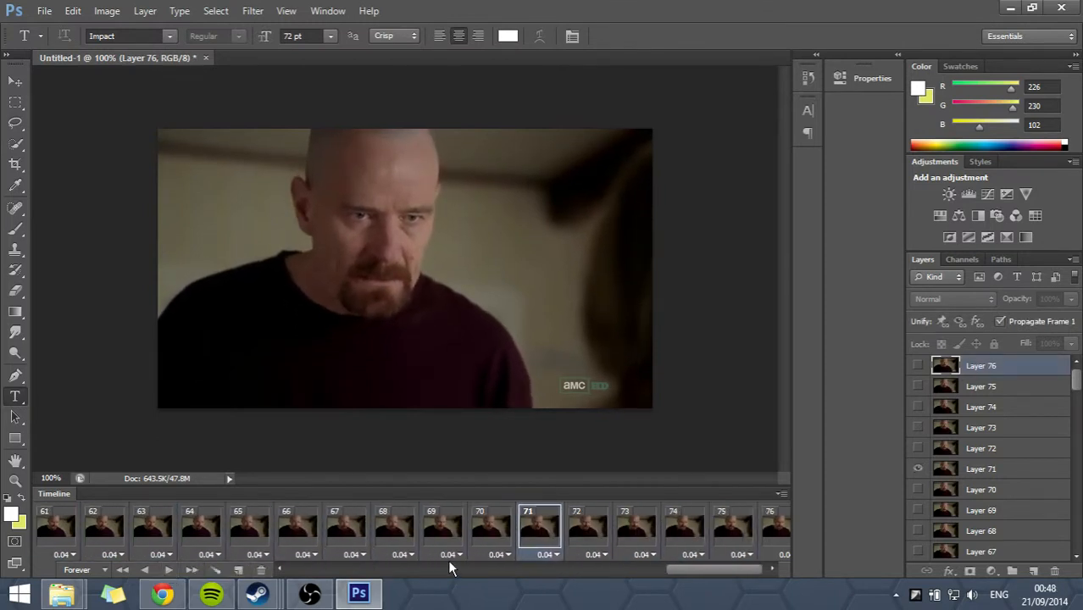
scroll(236, 532, up, 5)
click(196, 530)
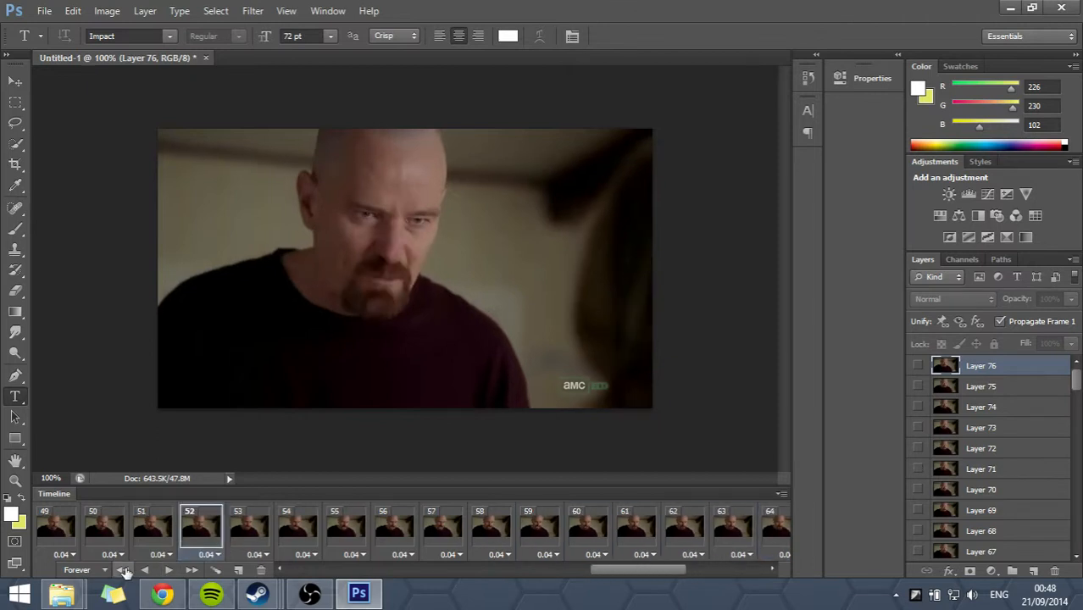
click(167, 571)
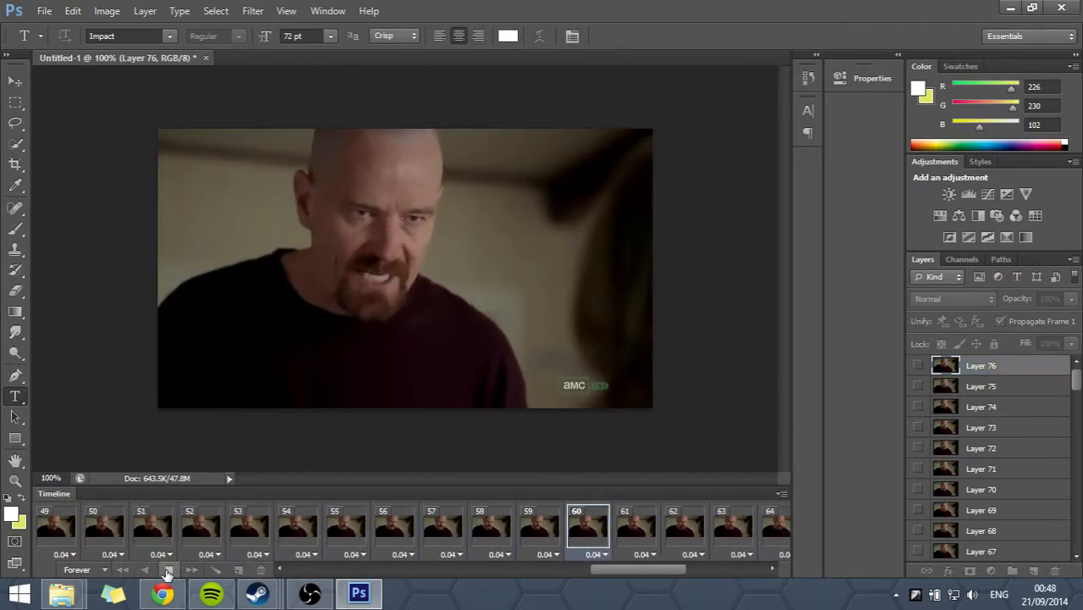
click(168, 571)
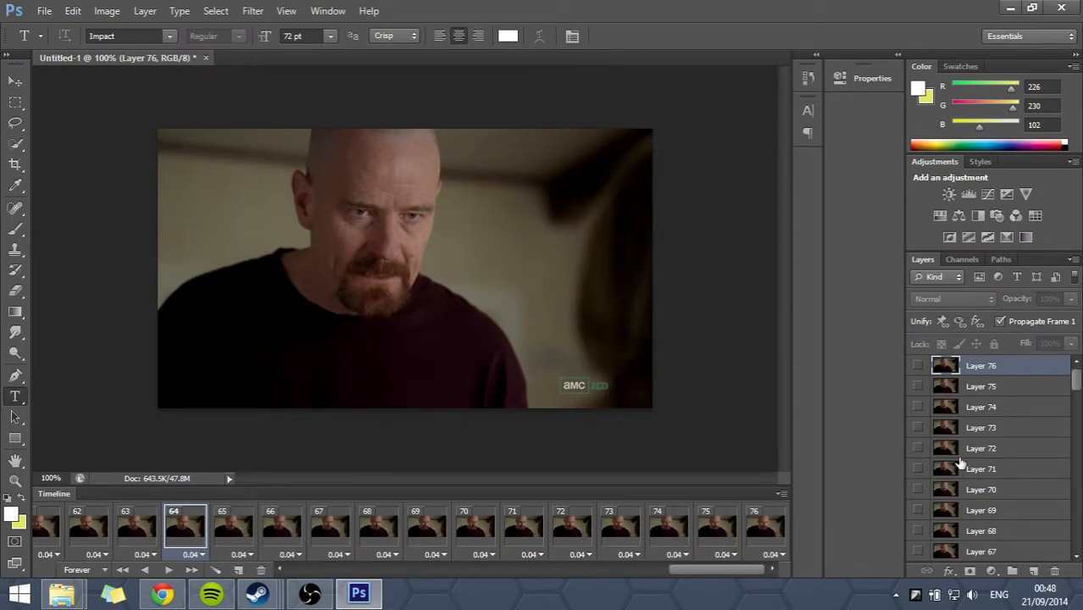
- Add the caption text "I am the one who knocks" over the lower part of the picture, directly above Layer 64
scroll(960, 462, down, 2)
click(983, 490)
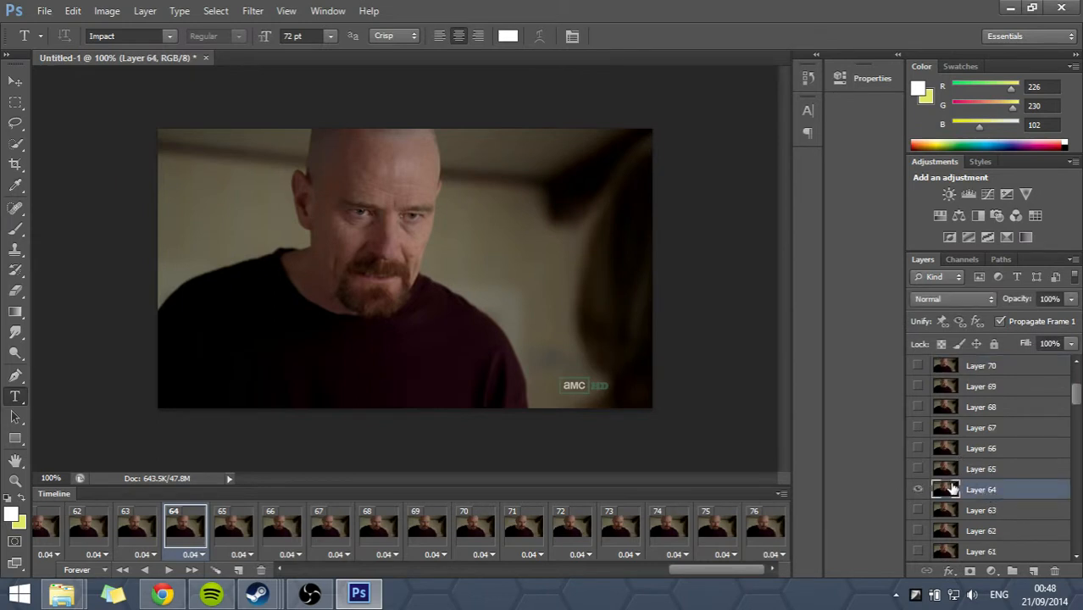
click(283, 375)
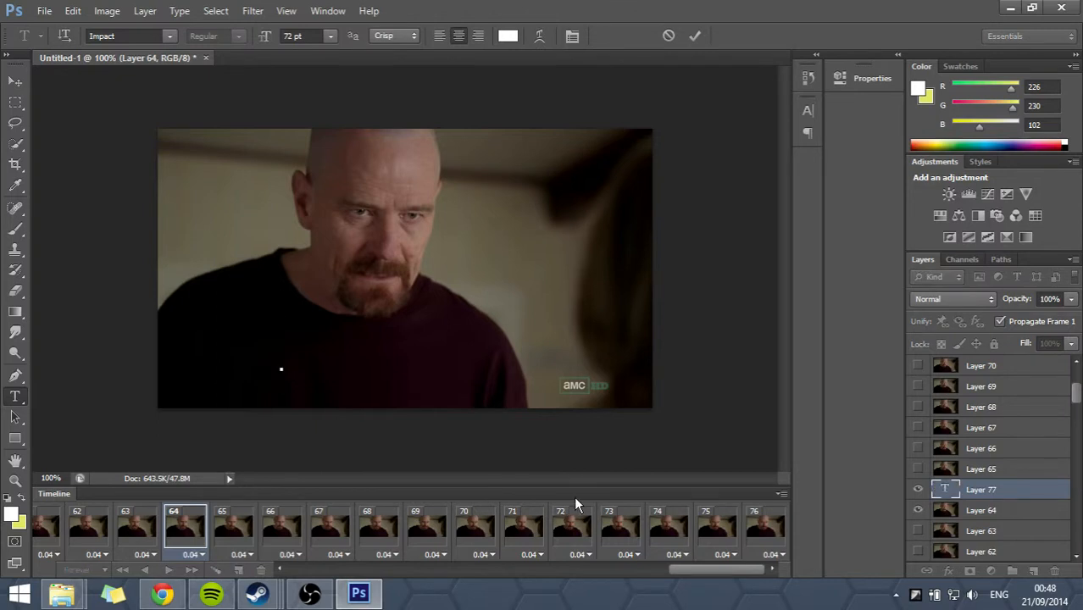
text(I am)
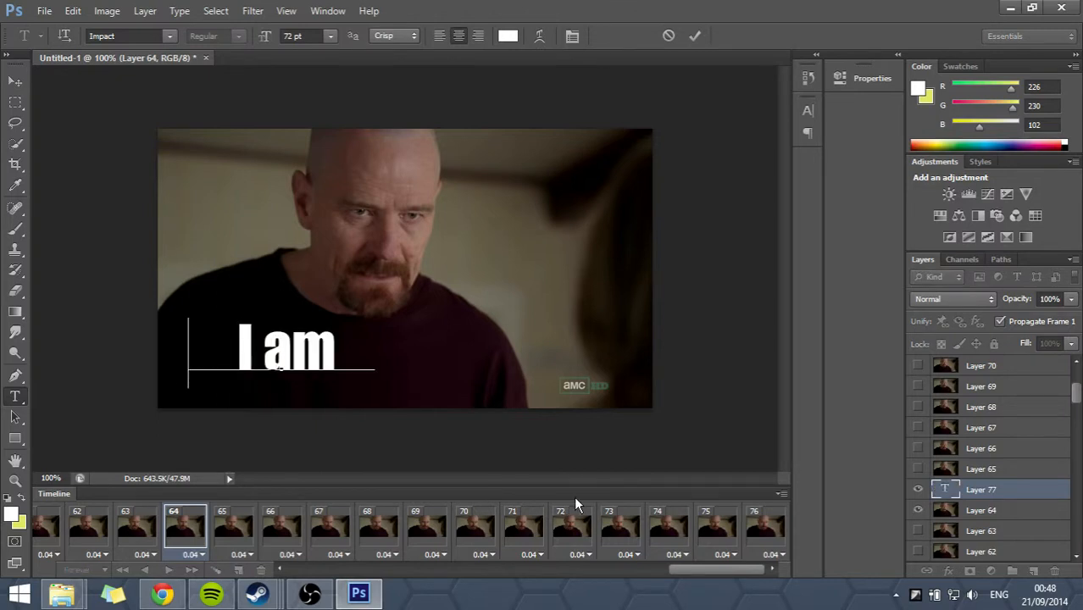
text( the w)
key(BackSpace)
text(one)
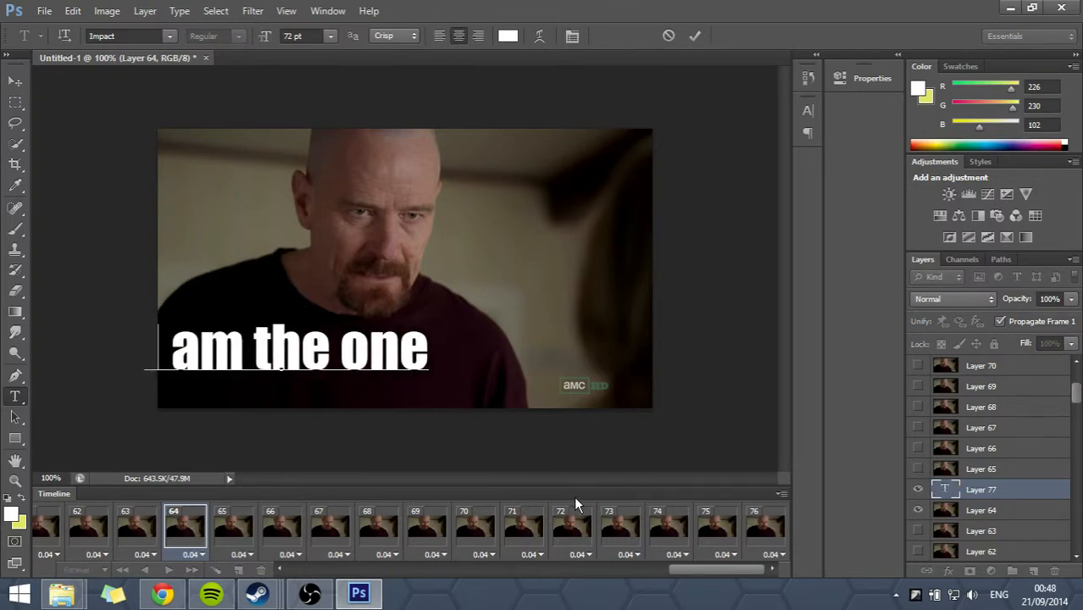
text( who knocks)
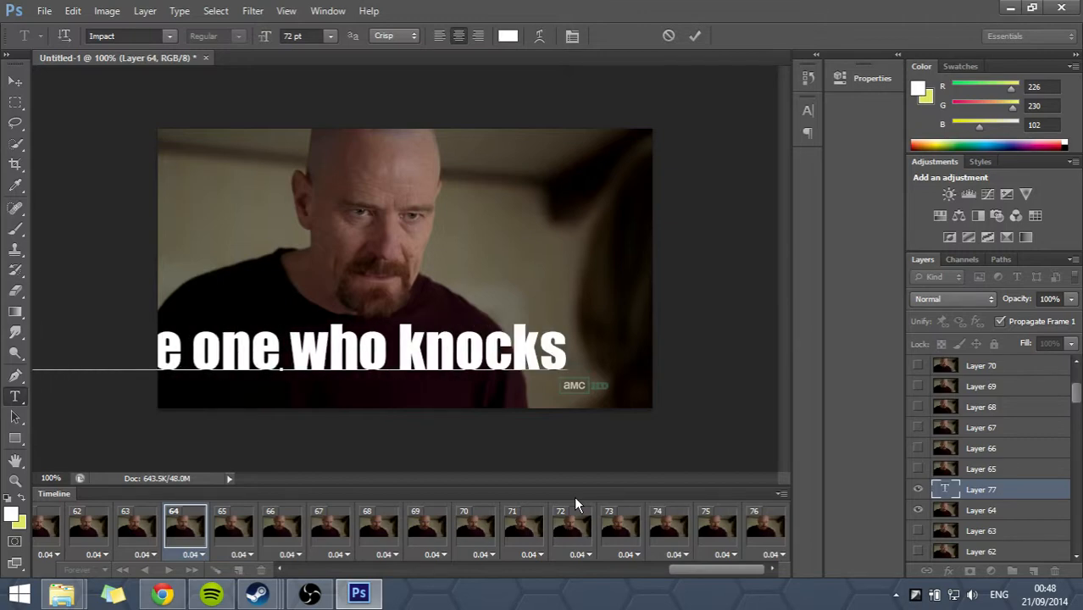
- Reduce the whole caption to 30 pt and move it to the bottom centre of the picture
key(ctrl+a)
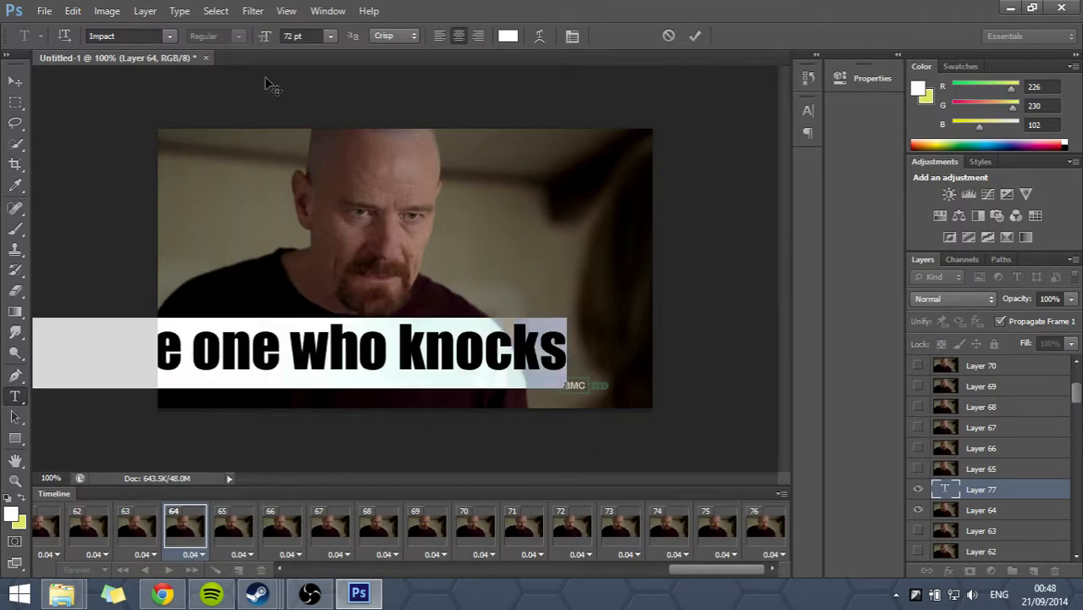
click(329, 35)
click(339, 233)
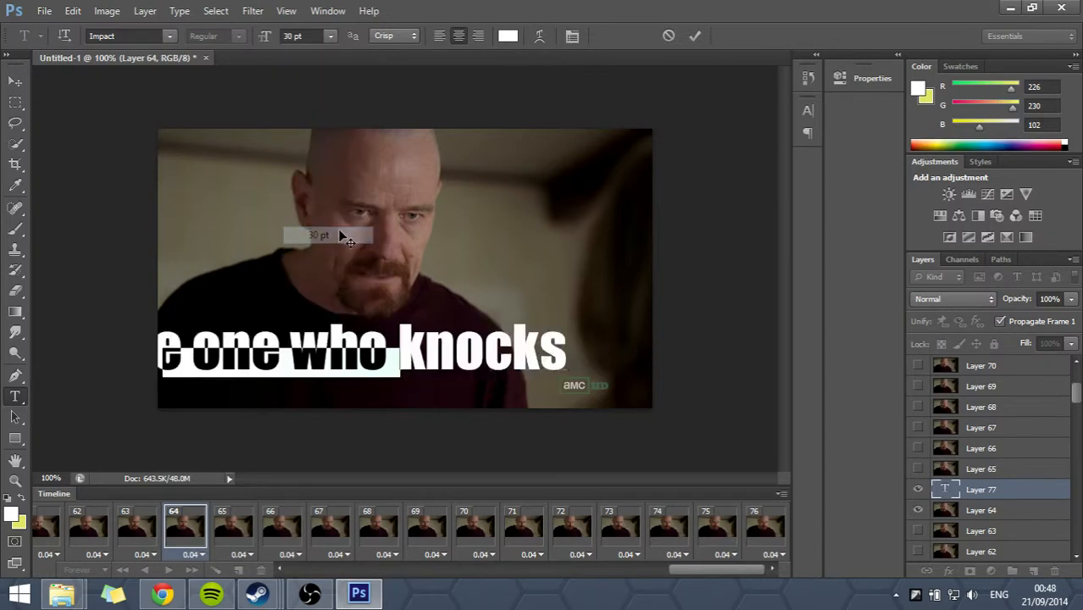
mouse_move(519, 368)
mouse_down()
mouse_move(533, 372)
mouse_move(542, 285)
mouse_move(593, 184)
mouse_move(485, 362)
mouse_move(522, 366)
mouse_up()
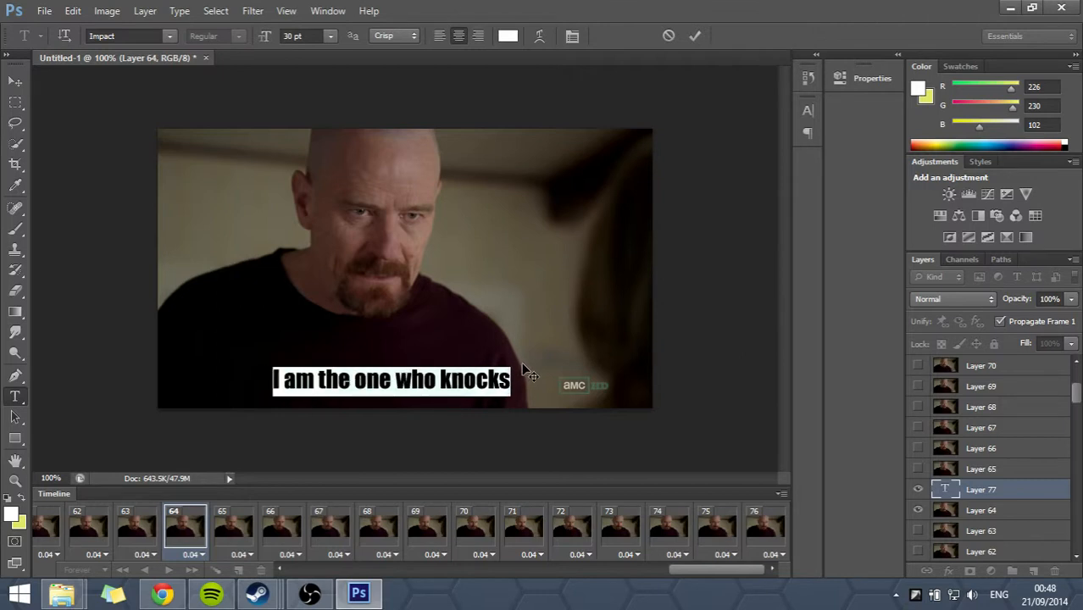
click(1003, 493)
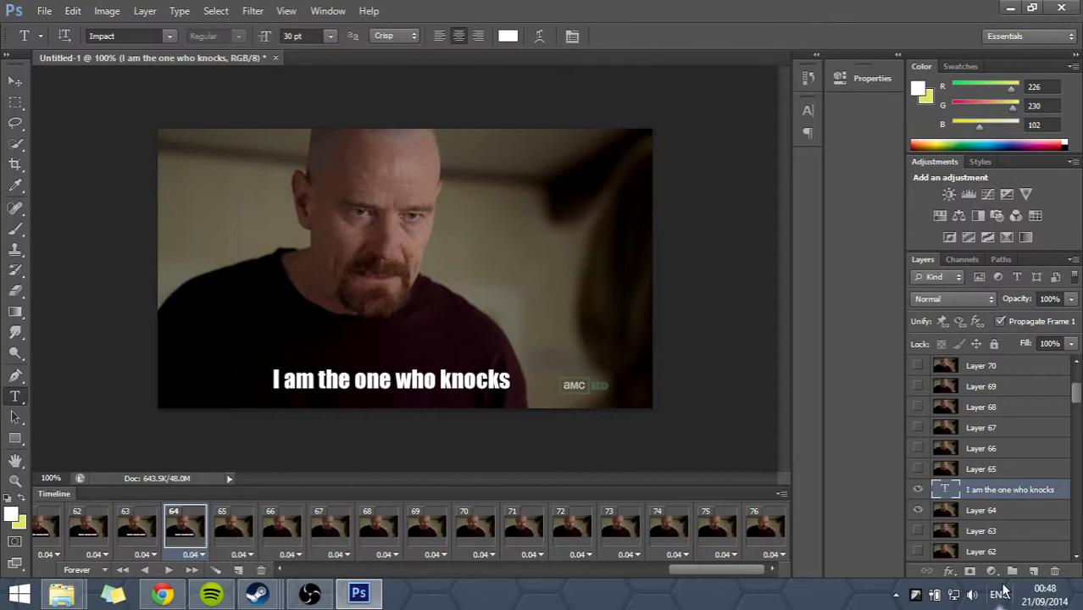
- Add a 2 px black outside stroke to the caption layer
click(949, 571)
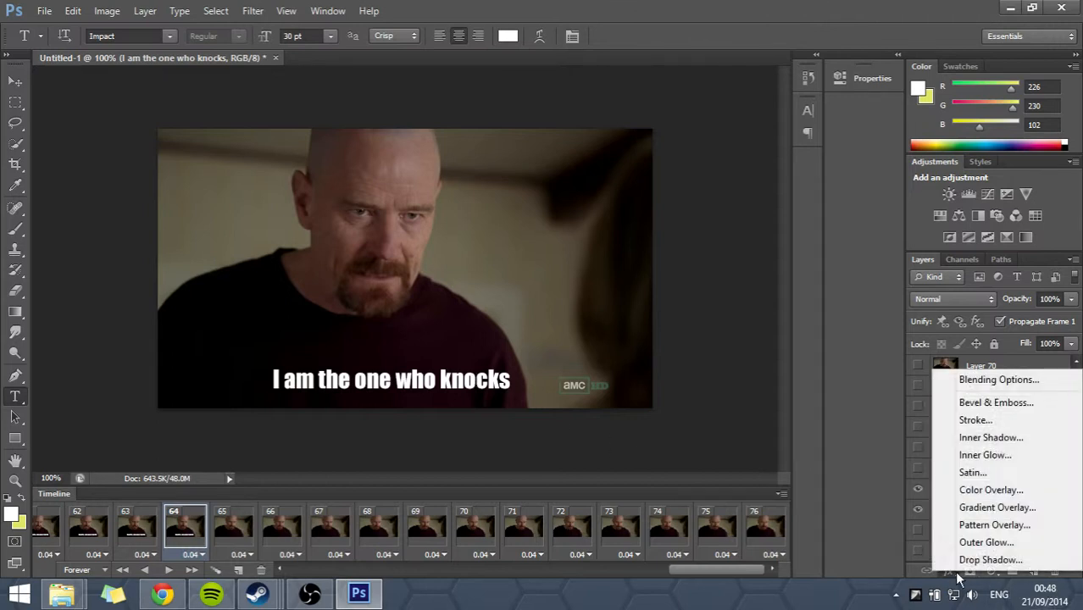
click(1005, 420)
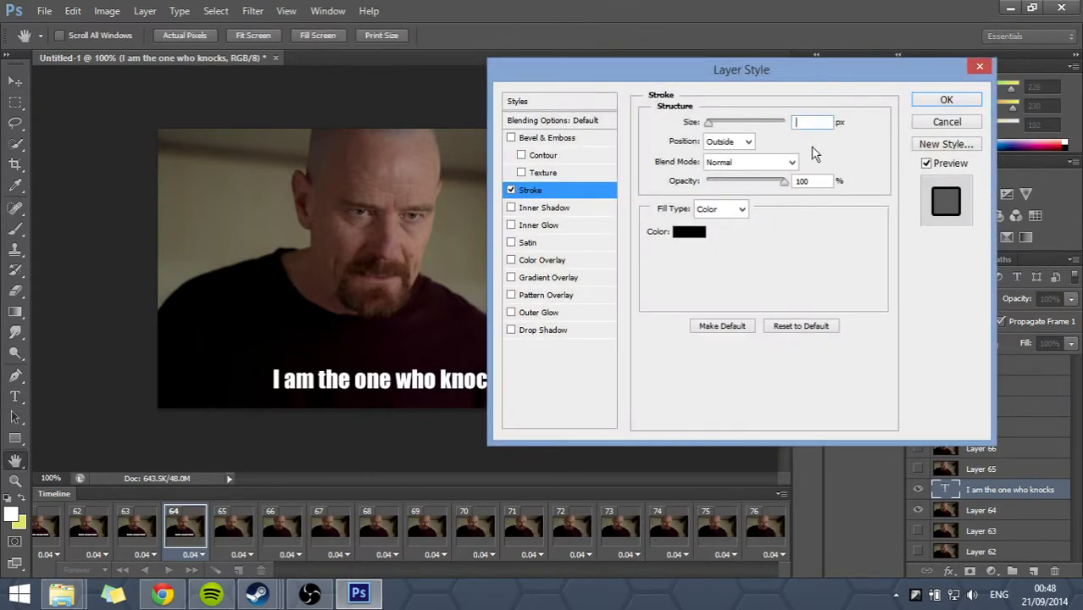
text(6)
key(BackSpace)
text(8)
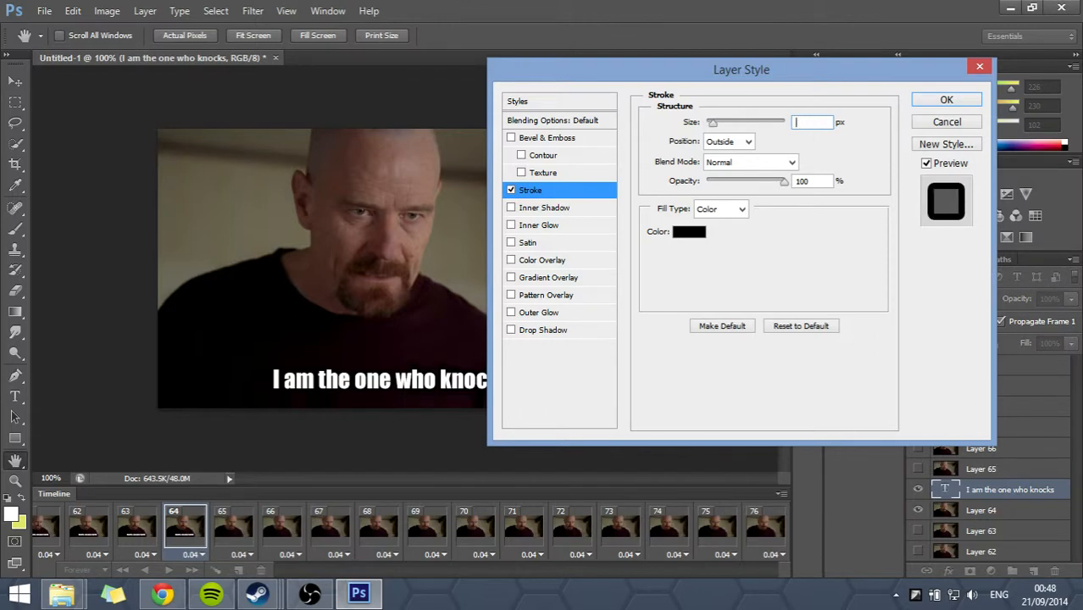
text(9)
text(2)
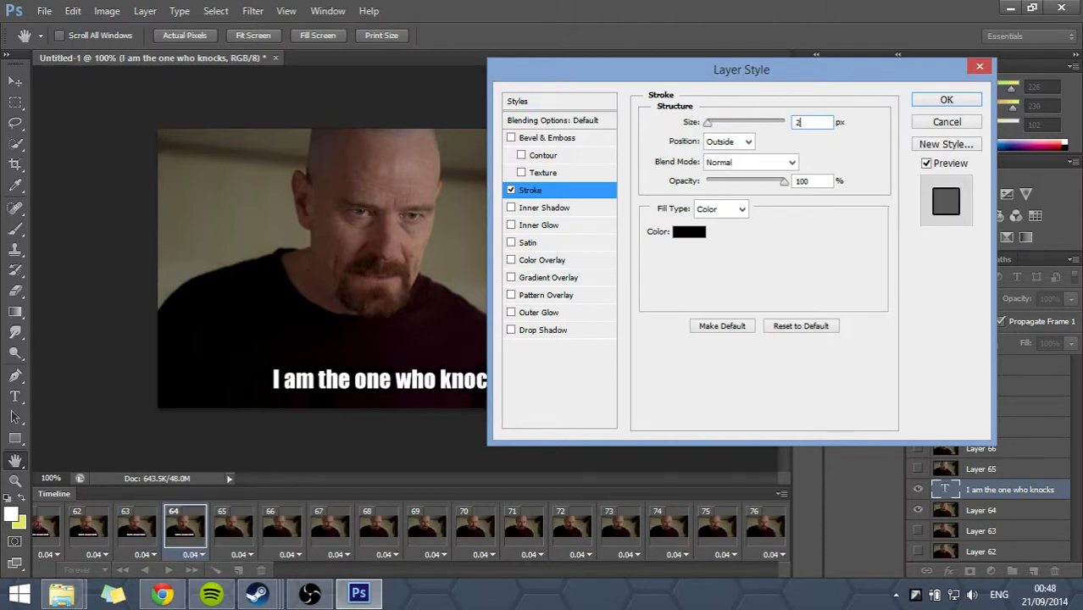
key(Return)
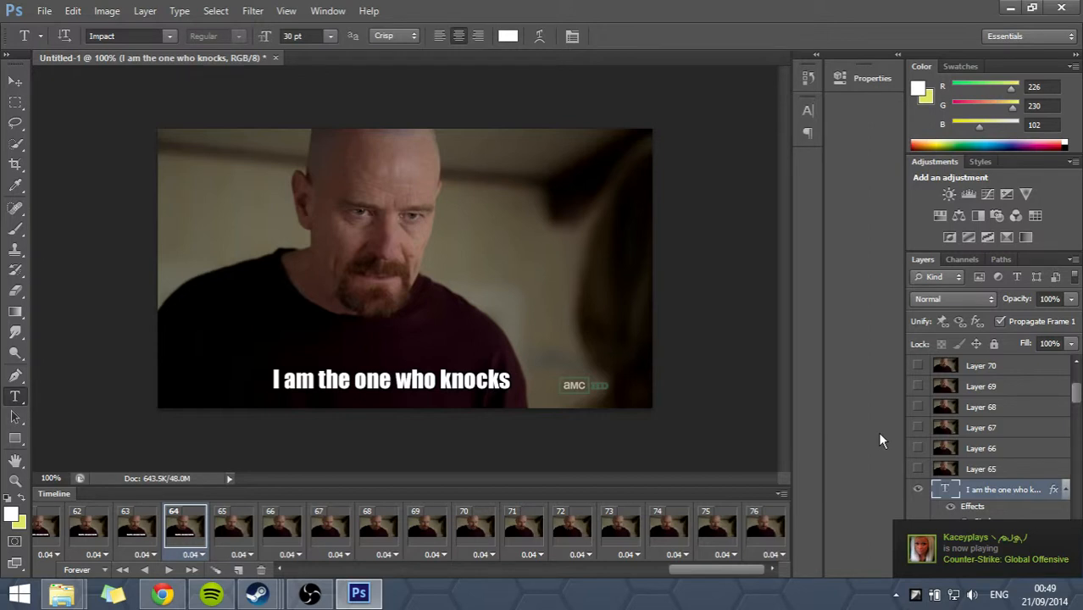
- Convert the caption layer to a smart object
right_click(972, 506)
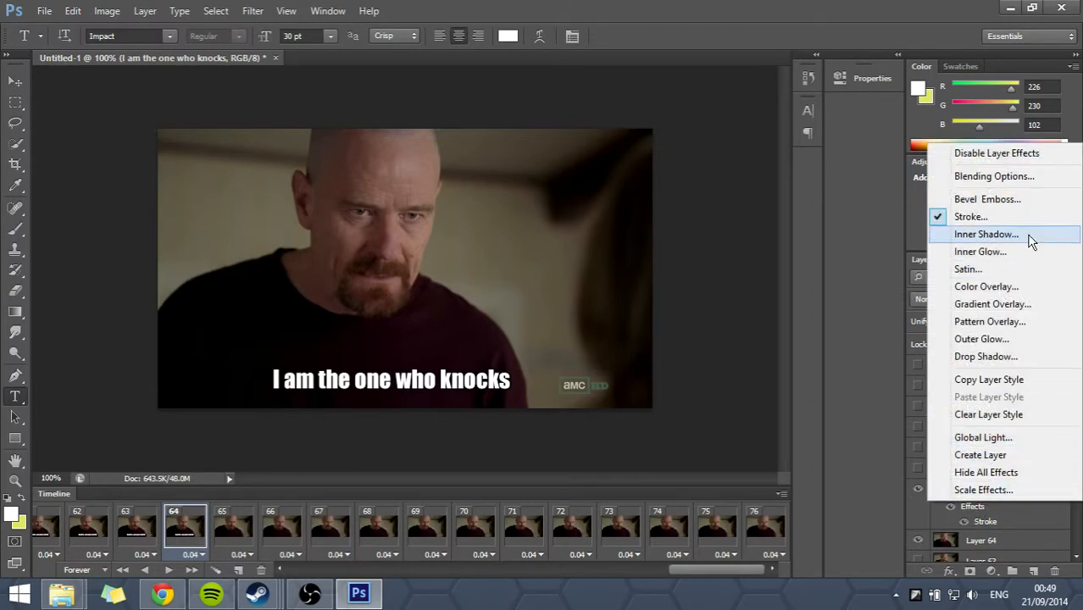
click(972, 506)
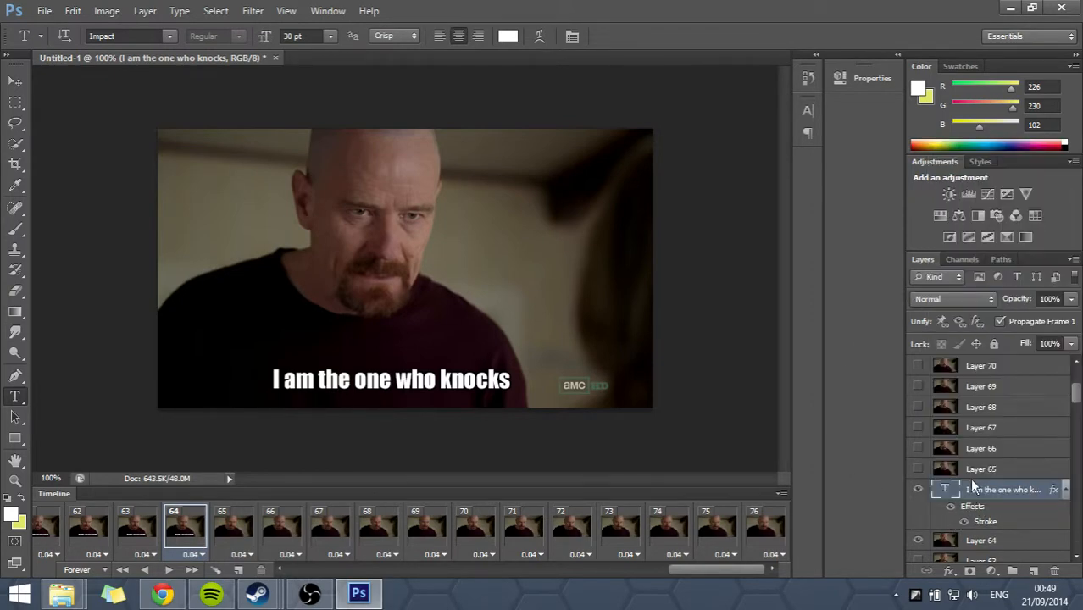
right_click(973, 488)
right_click(996, 491)
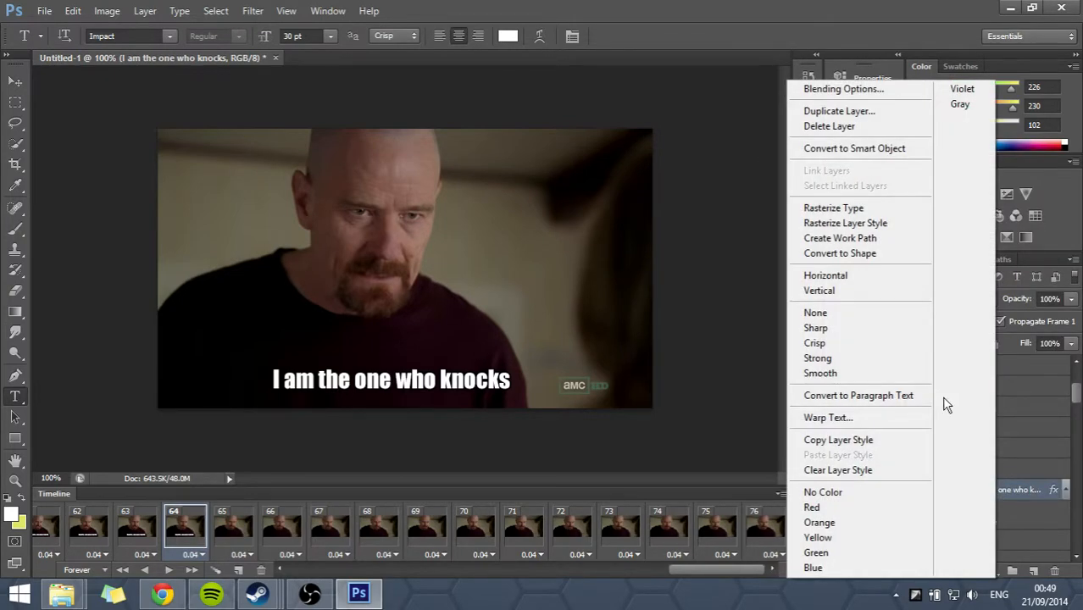
click(858, 149)
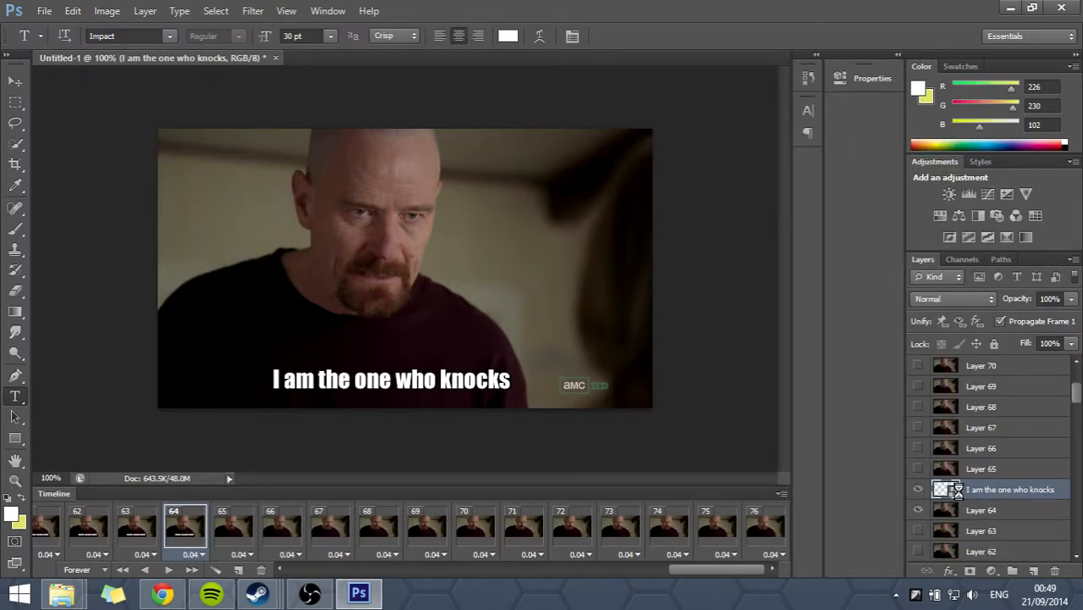
- Play and step through the earlier frames to find where the caption should first appear, stopping at frame 23
scroll(353, 522, up, 20)
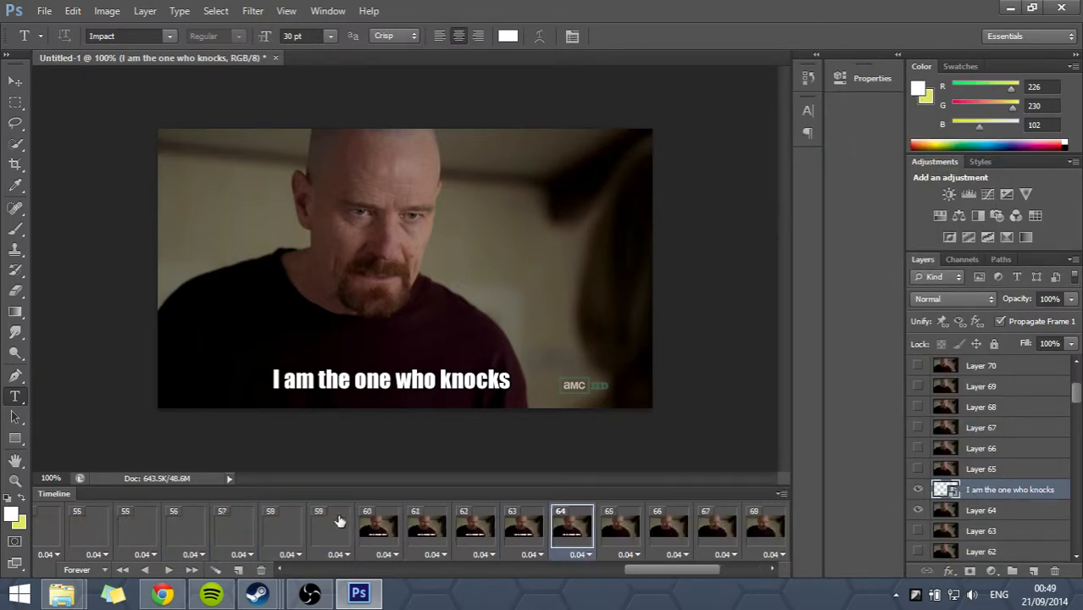
scroll(255, 529, up, 3)
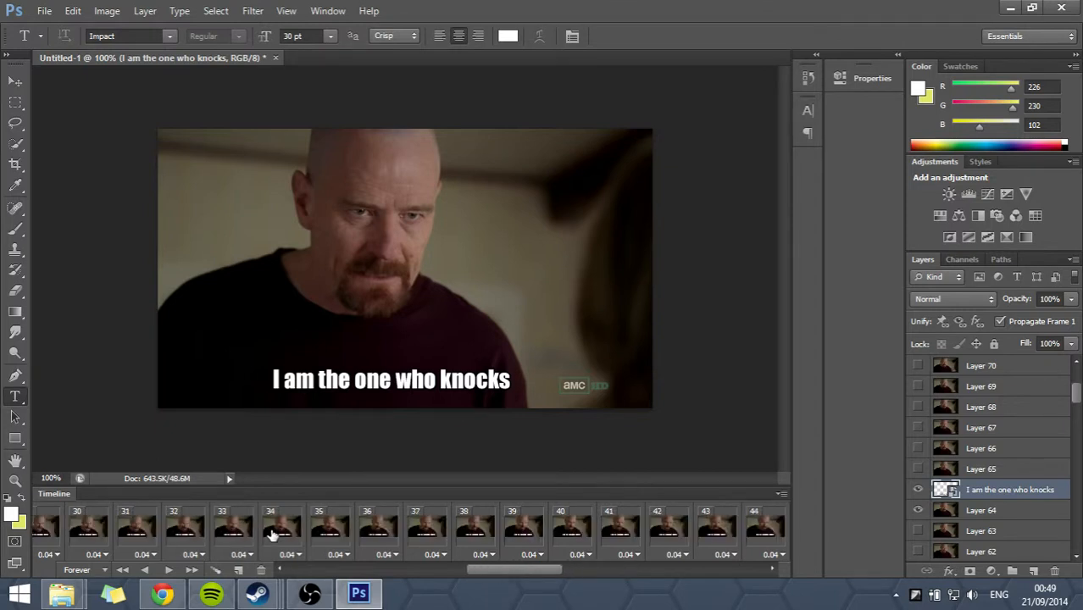
click(280, 527)
click(169, 570)
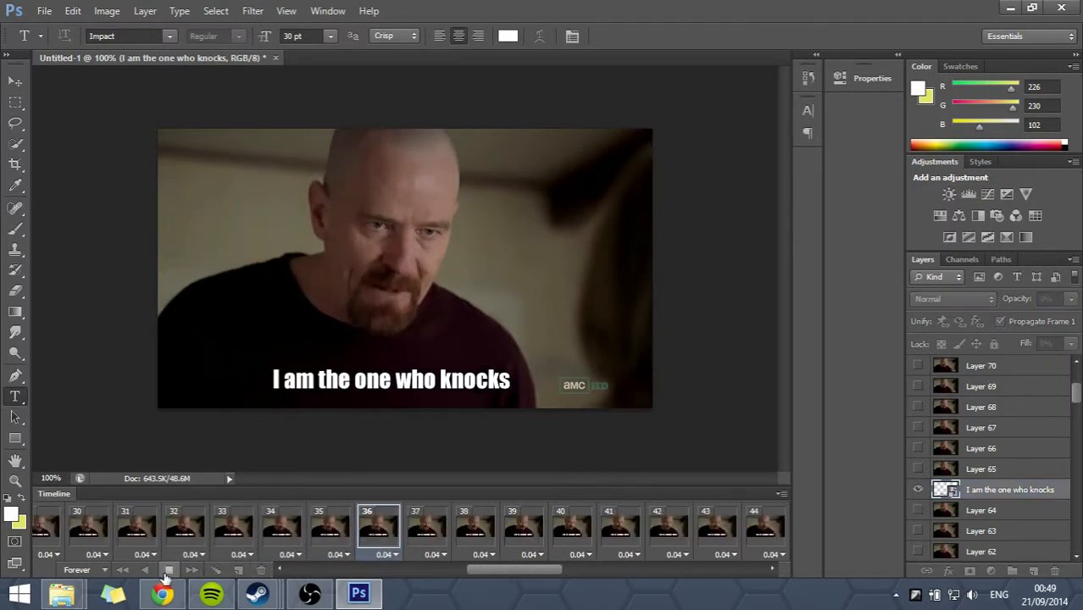
click(168, 571)
scroll(181, 544, up, 20)
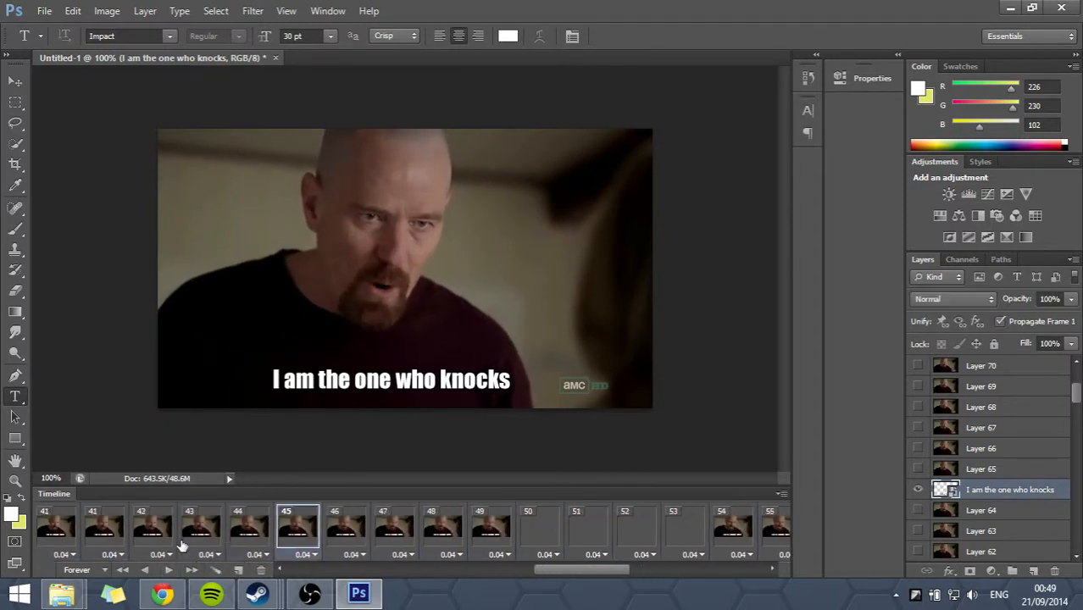
click(61, 520)
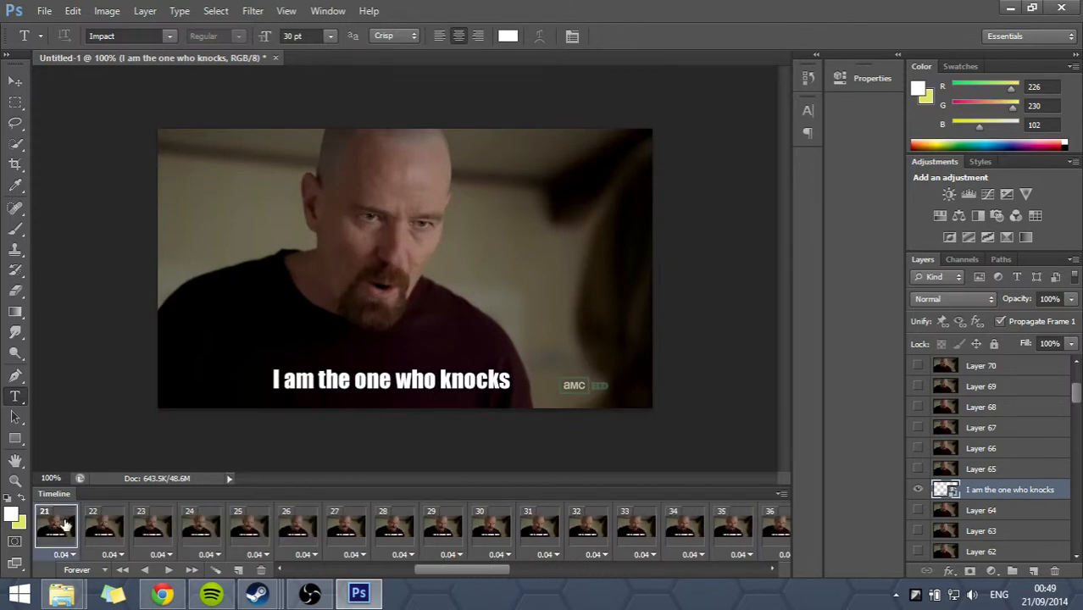
scroll(83, 551, up, 3)
click(303, 542)
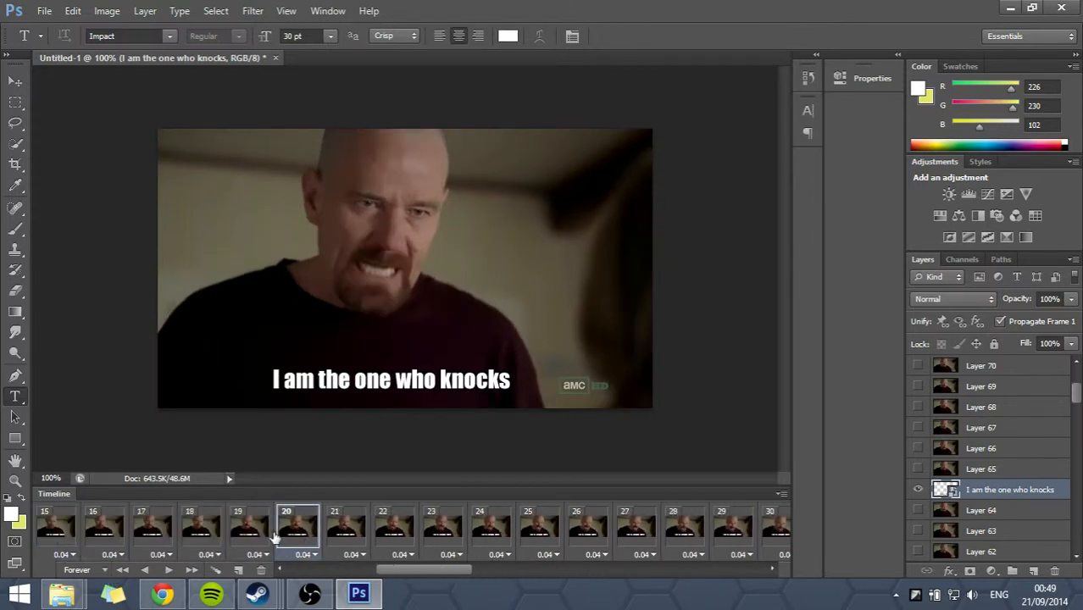
click(238, 529)
click(123, 528)
scroll(122, 526, up, 5)
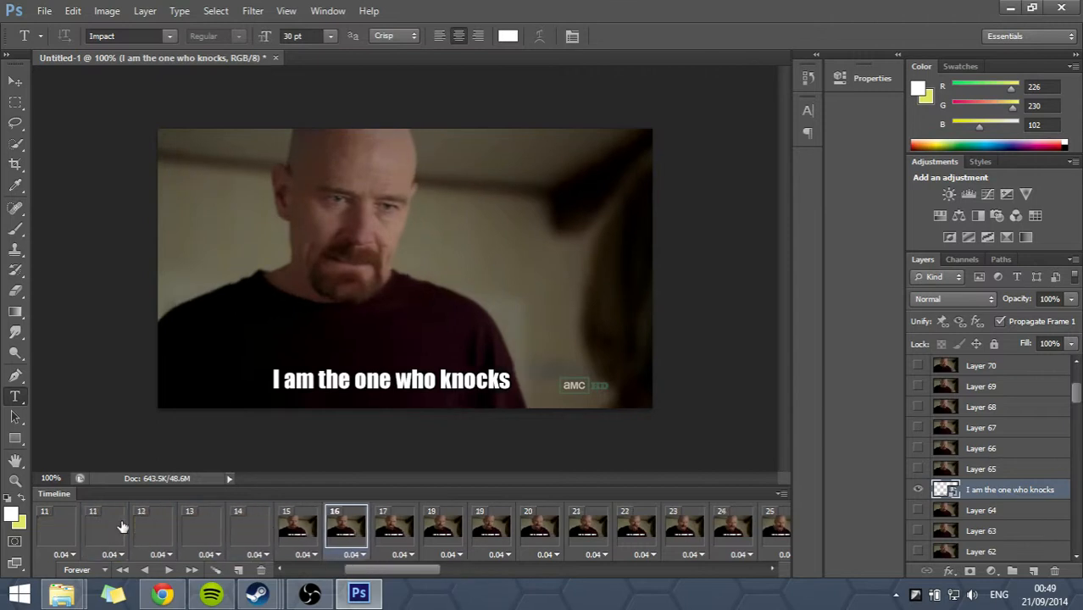
click(119, 529)
click(167, 573)
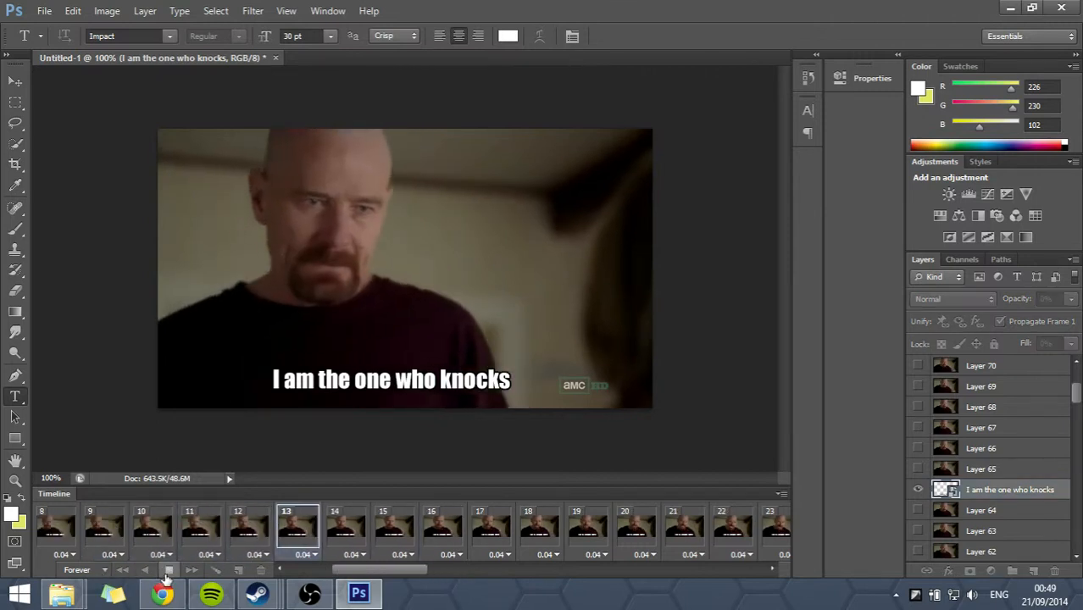
click(167, 572)
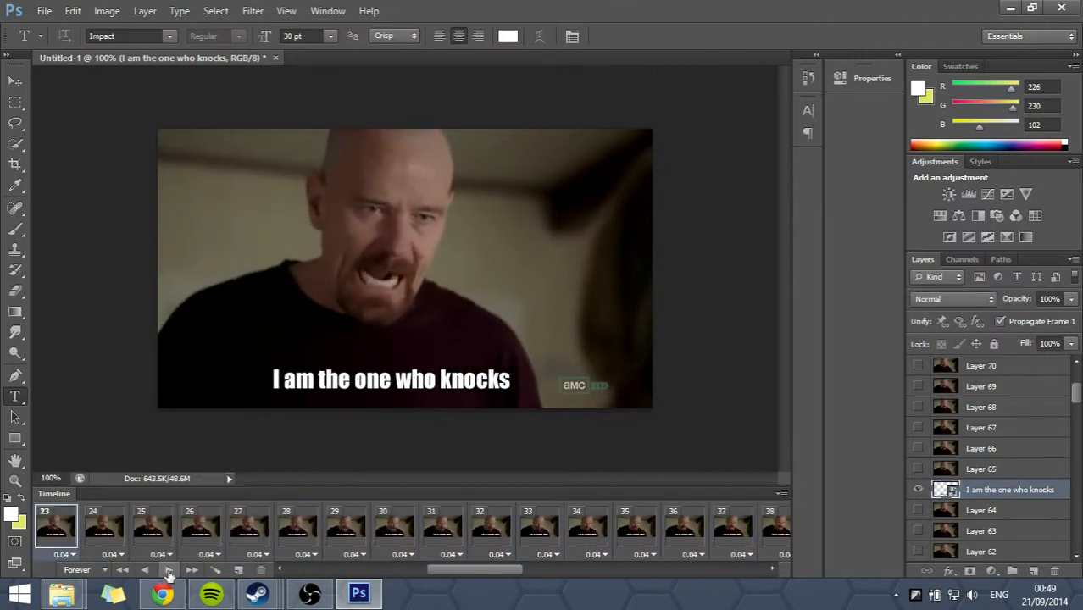
- Hide the caption layer in frames 1 to 23 and play the animation from the first frame
scroll(242, 534, up, 4)
scroll(241, 534, up, 5)
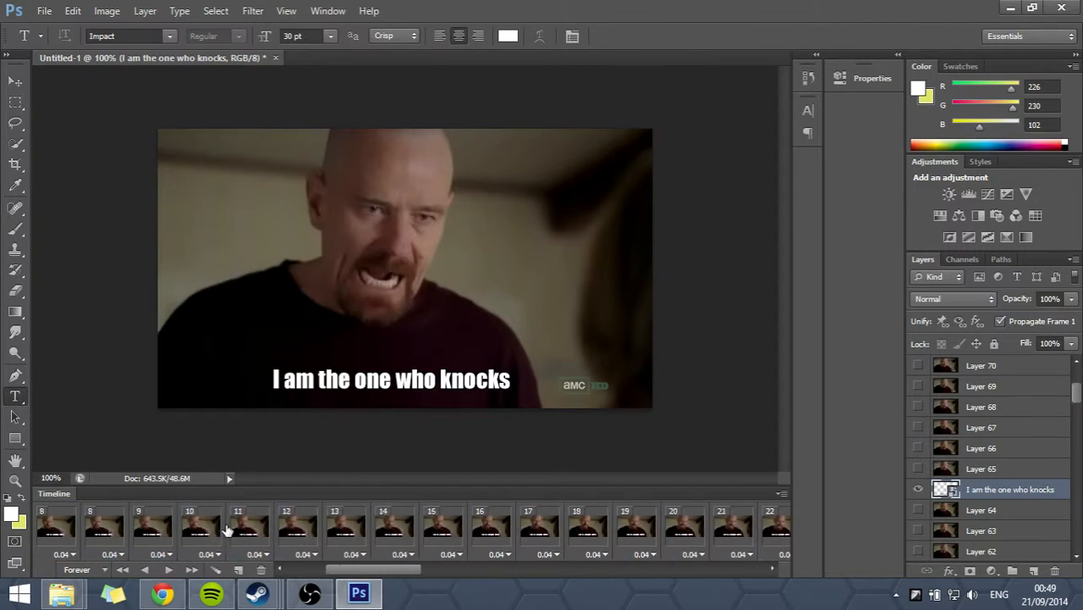
shift+click(72, 532)
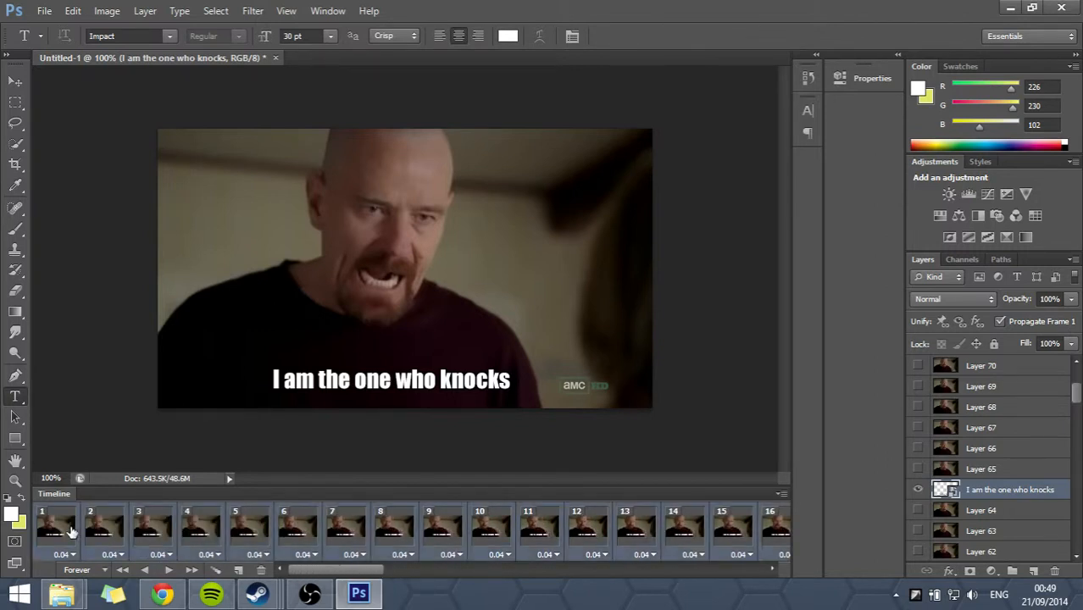
click(918, 491)
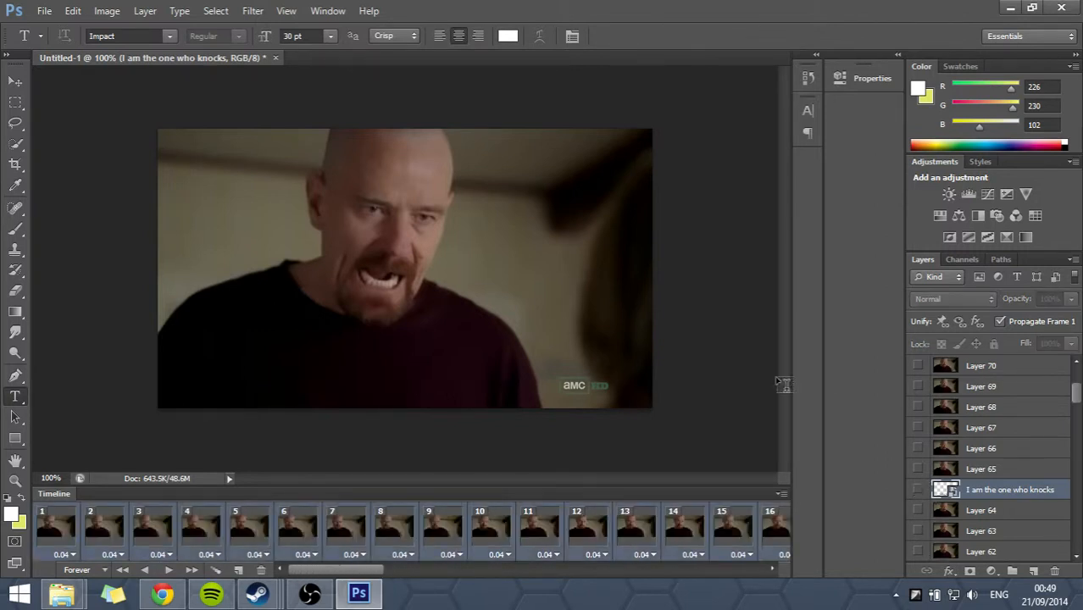
click(77, 535)
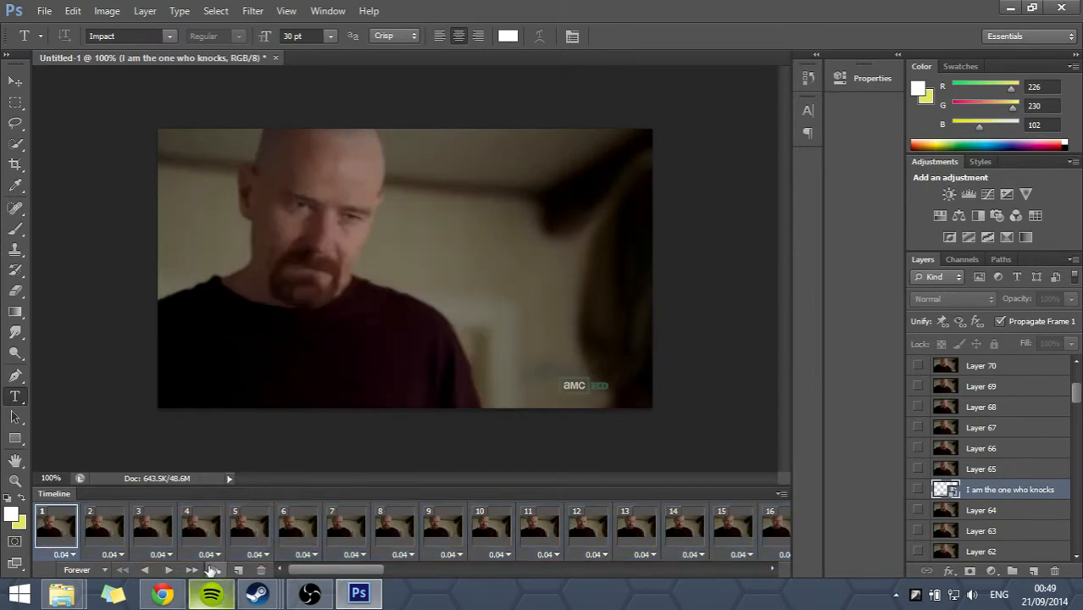
click(171, 571)
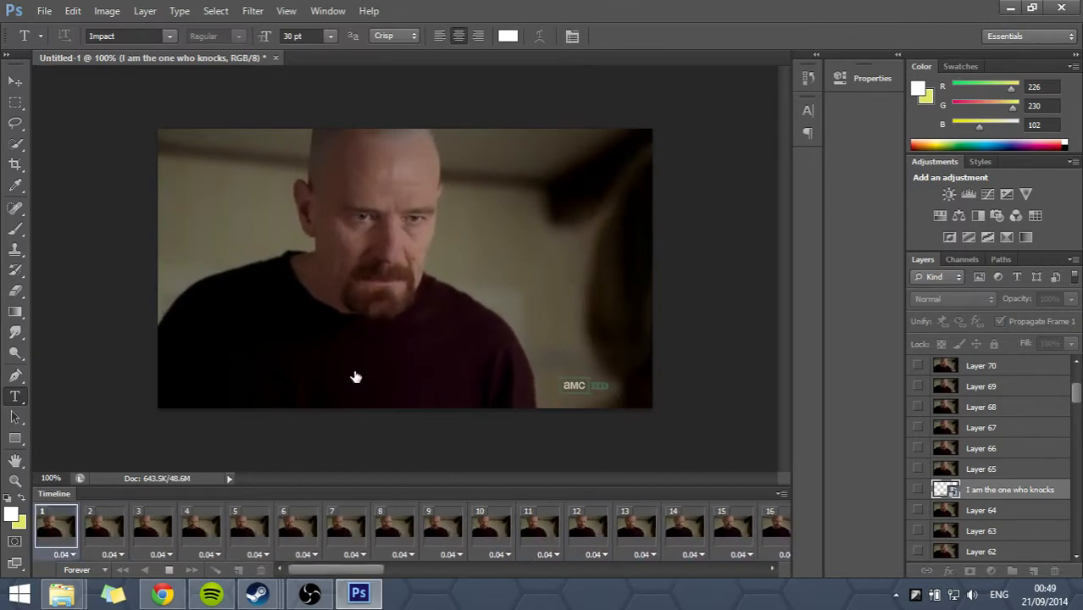
- Open Save for Web for the animation and set the GIF's lossy compression to 0
click(44, 10)
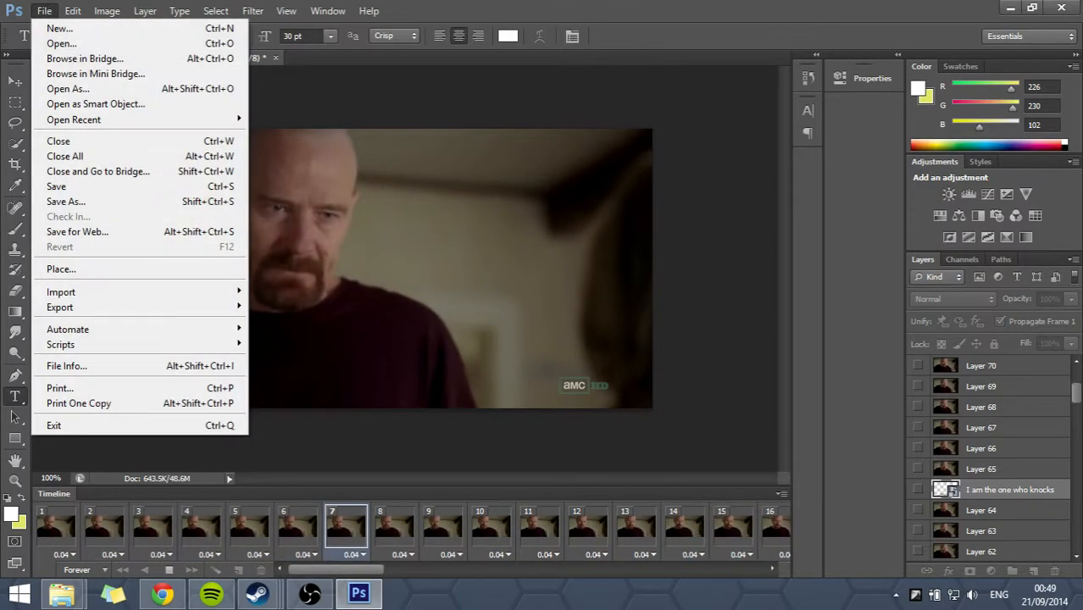
click(110, 231)
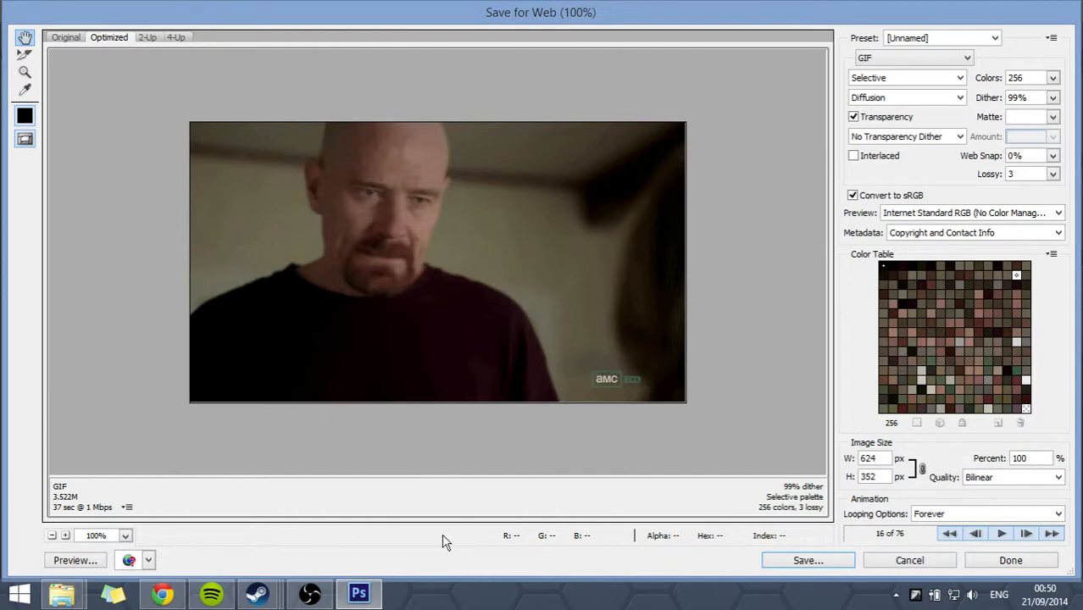
click(1051, 175)
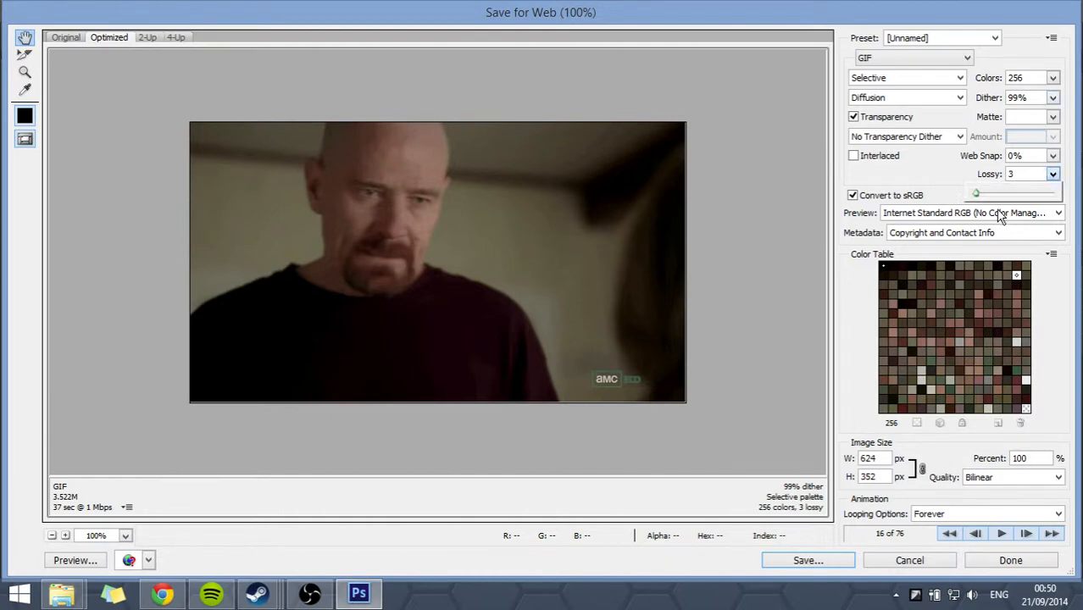
drag(972, 196, 935, 197)
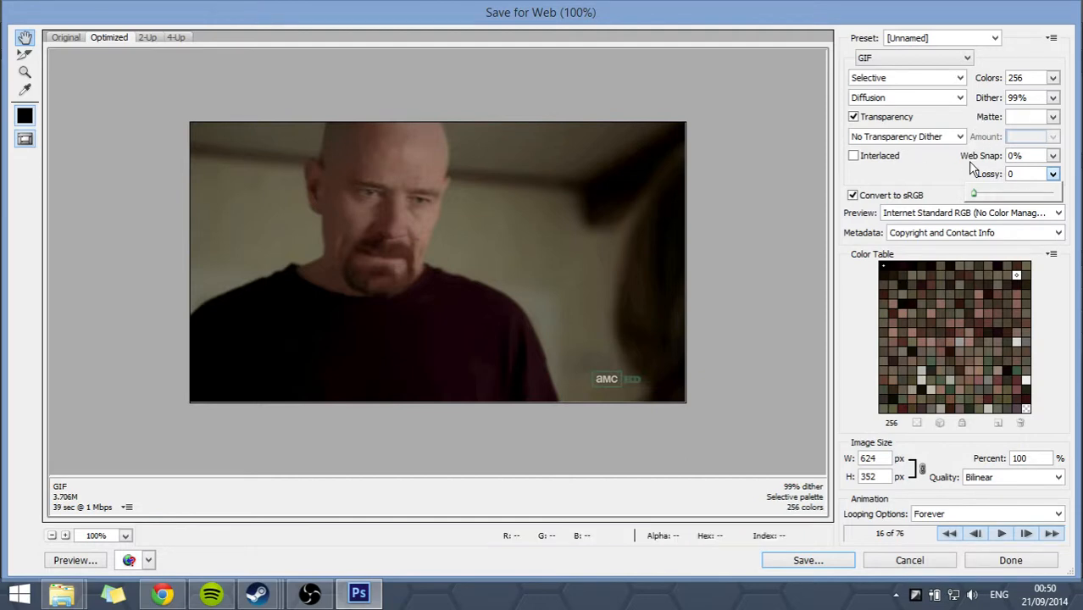
click(904, 183)
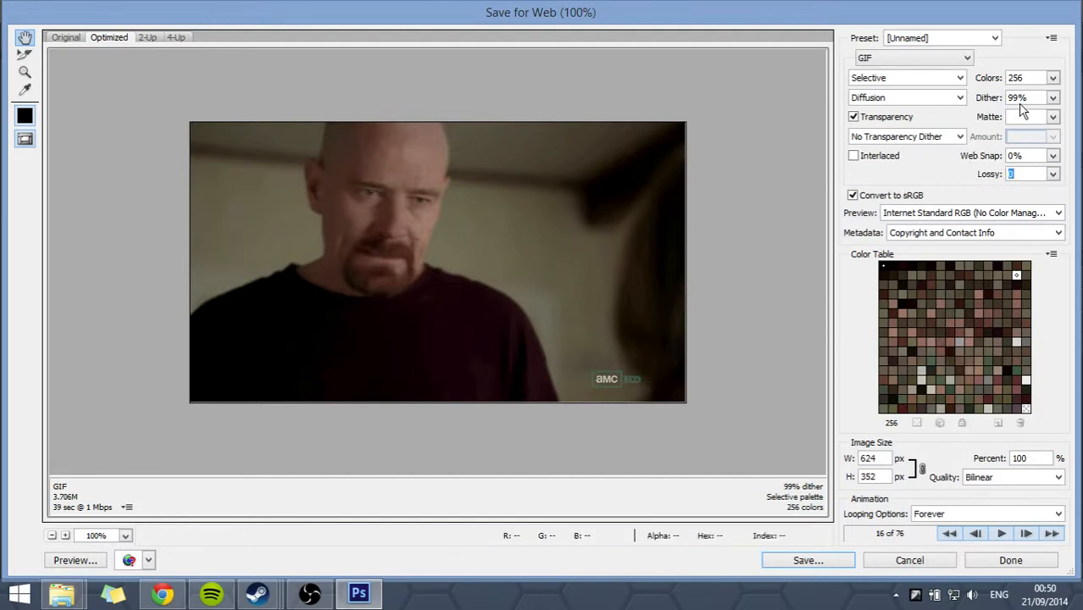
- Set the GIF's dither to 100% and save the optimized file on the desktop as Untitled-1
click(1053, 99)
drag(1054, 121, 1058, 121)
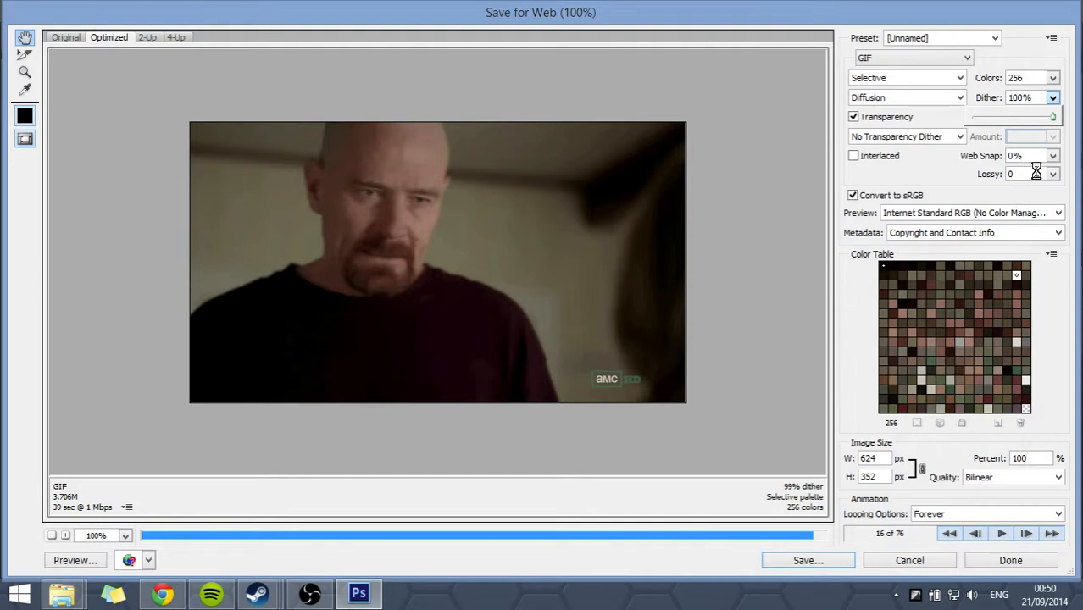
click(965, 189)
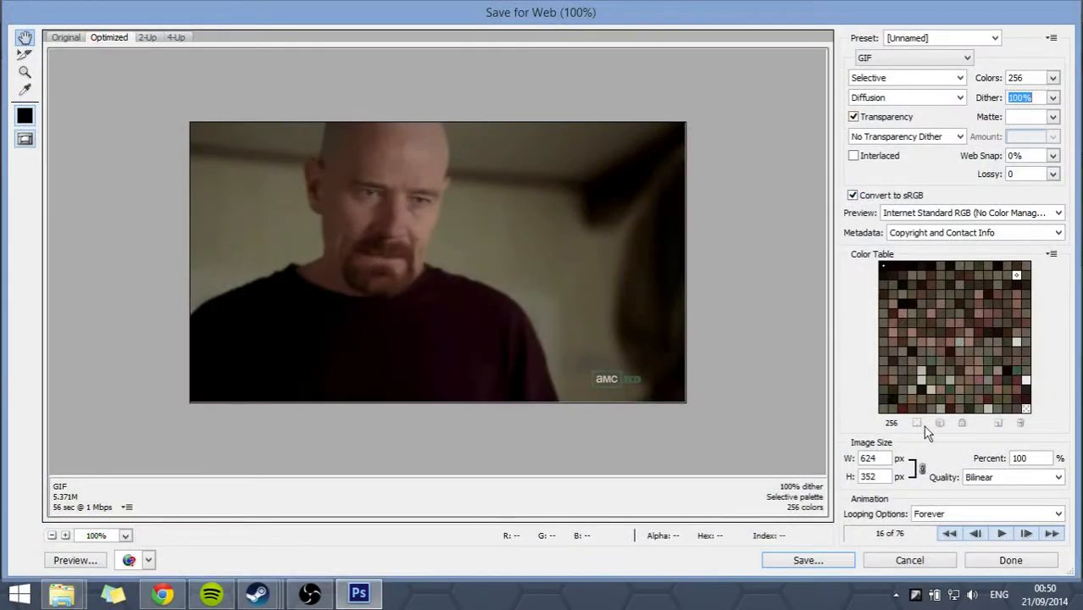
click(811, 563)
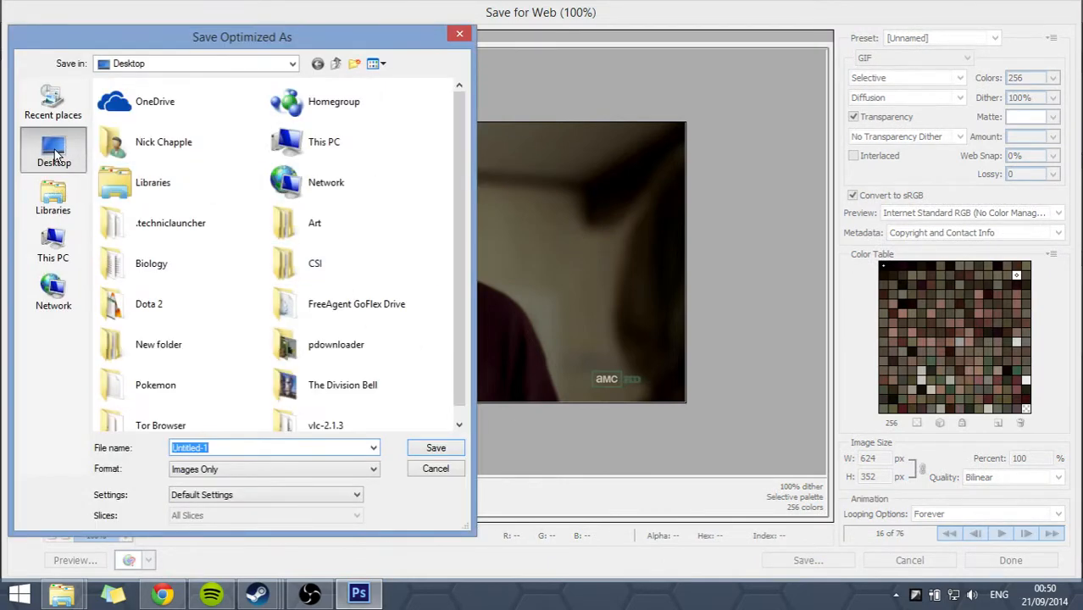
click(436, 448)
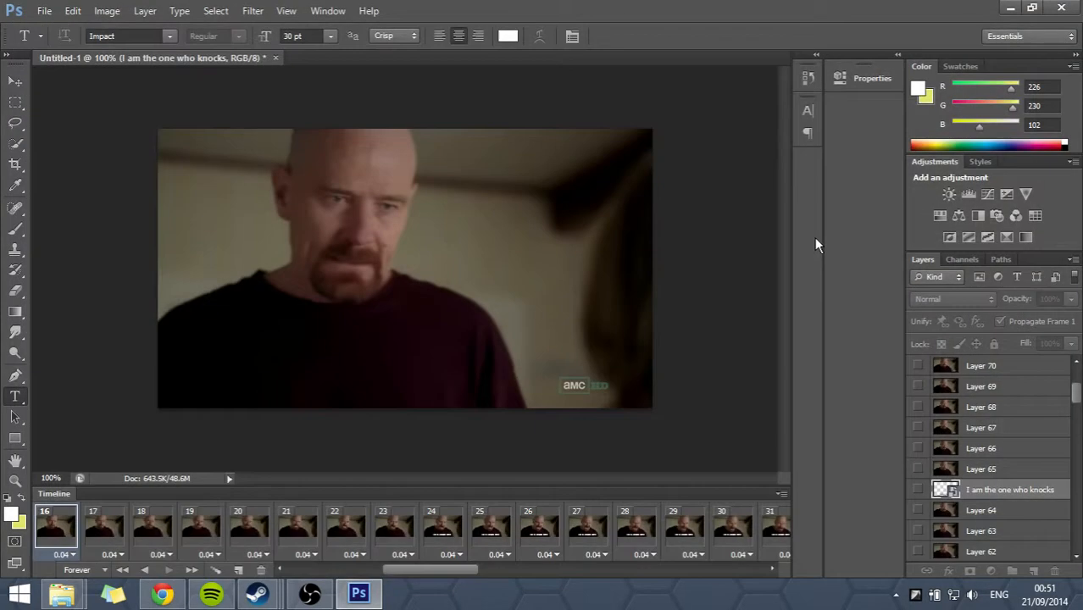
- Show the desktop, move the Untitled-1 GIF to an empty area, and preview its playback in the browser before closing it
click(1080, 600)
click(861, 409)
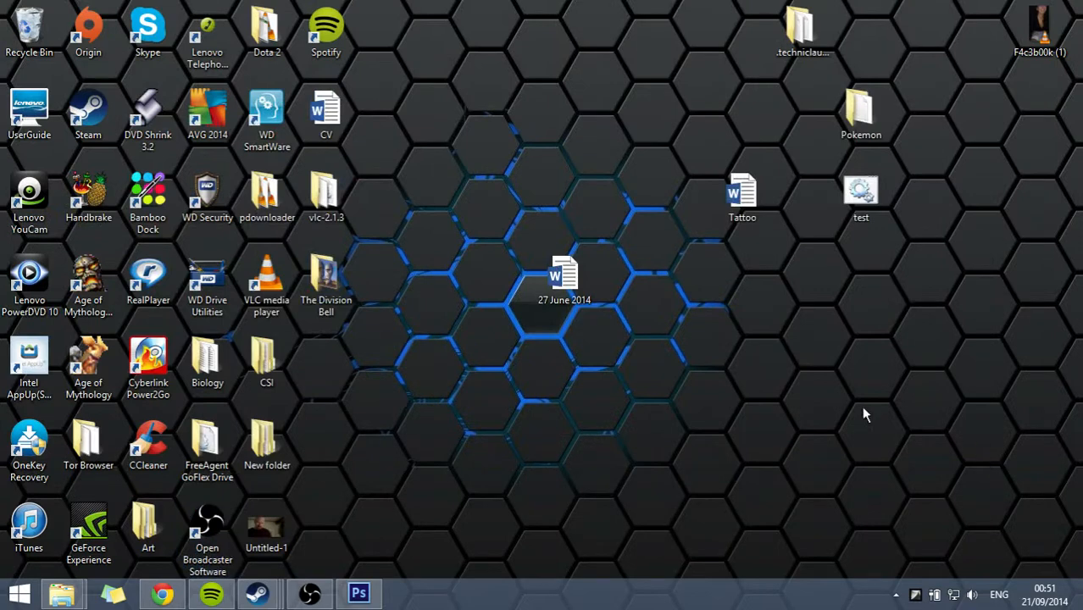
drag(250, 551, 788, 462)
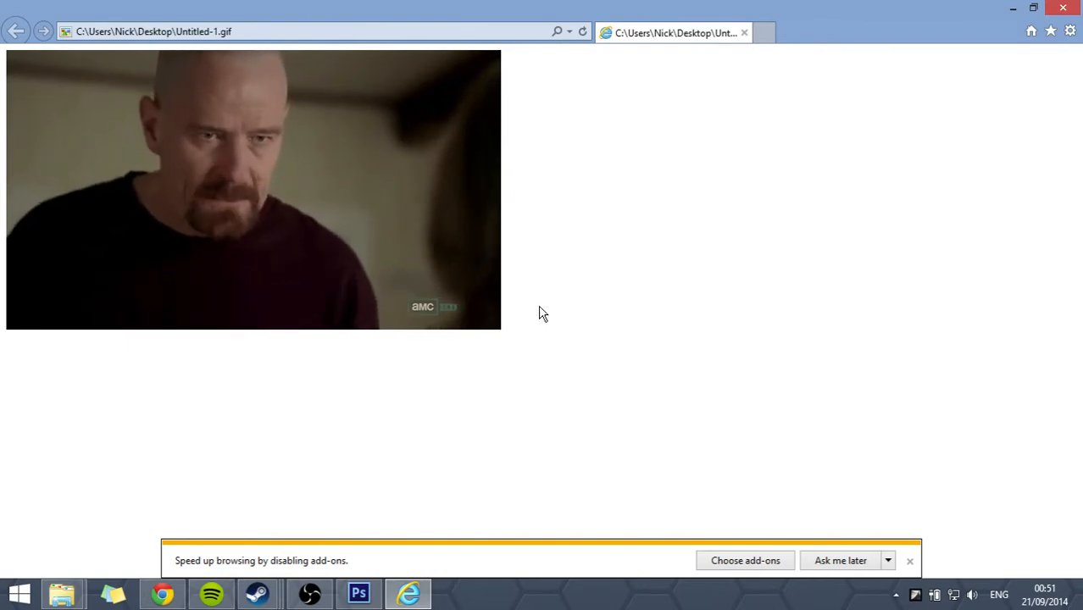
click(742, 33)
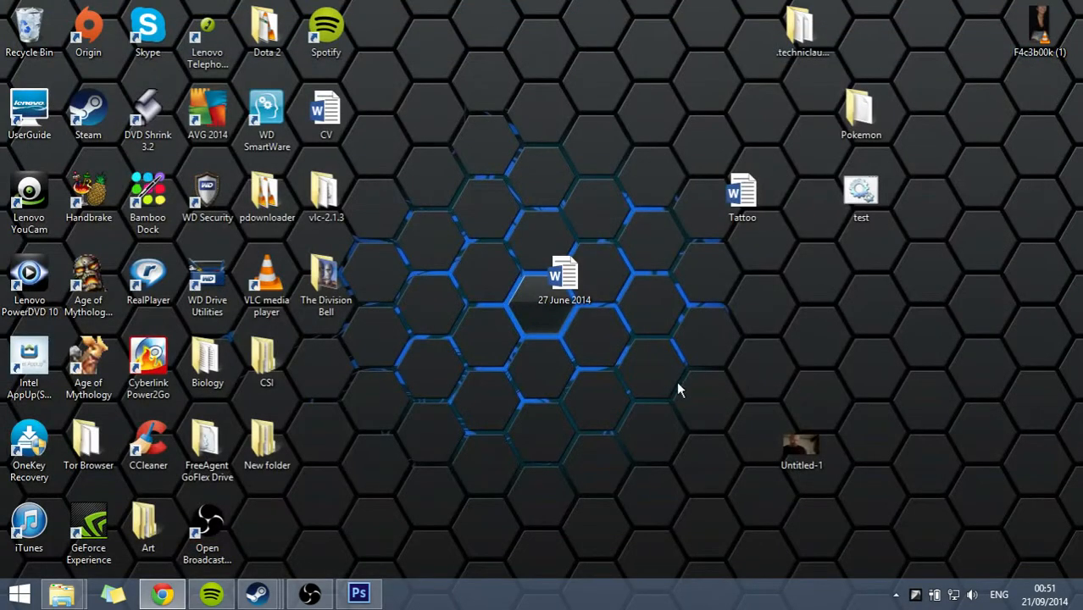
click(358, 593)
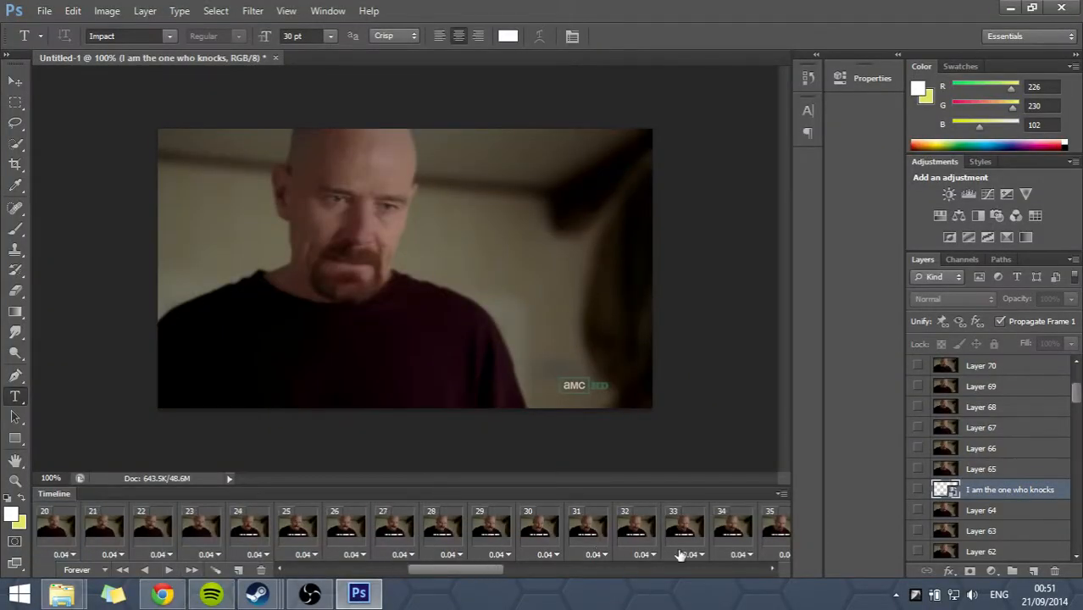
click(1010, 8)
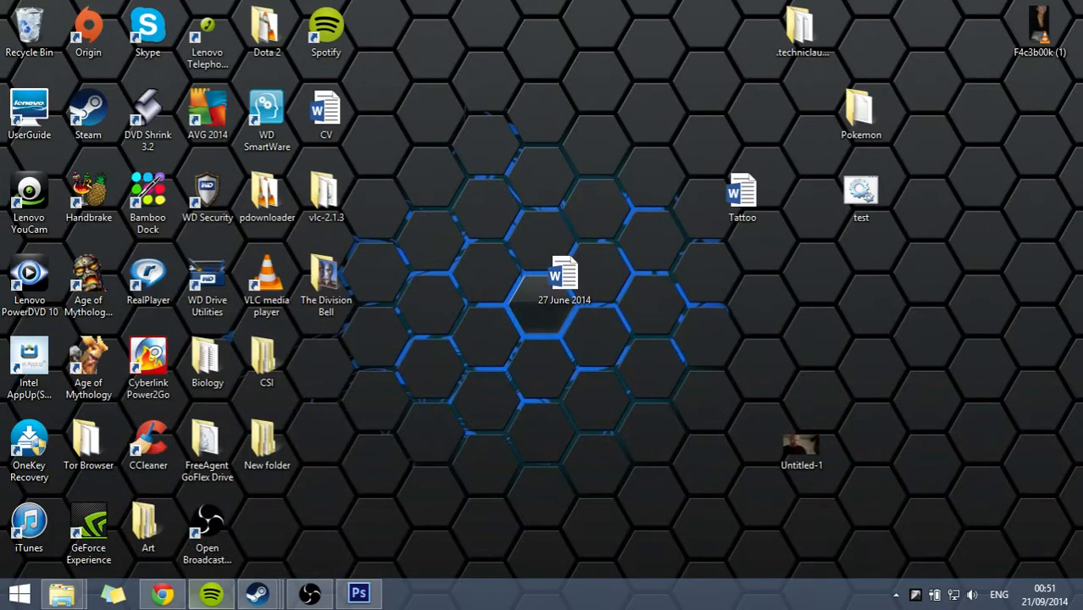
- Switch to Chrome and open the imgur home page in a new tab
click(160, 596)
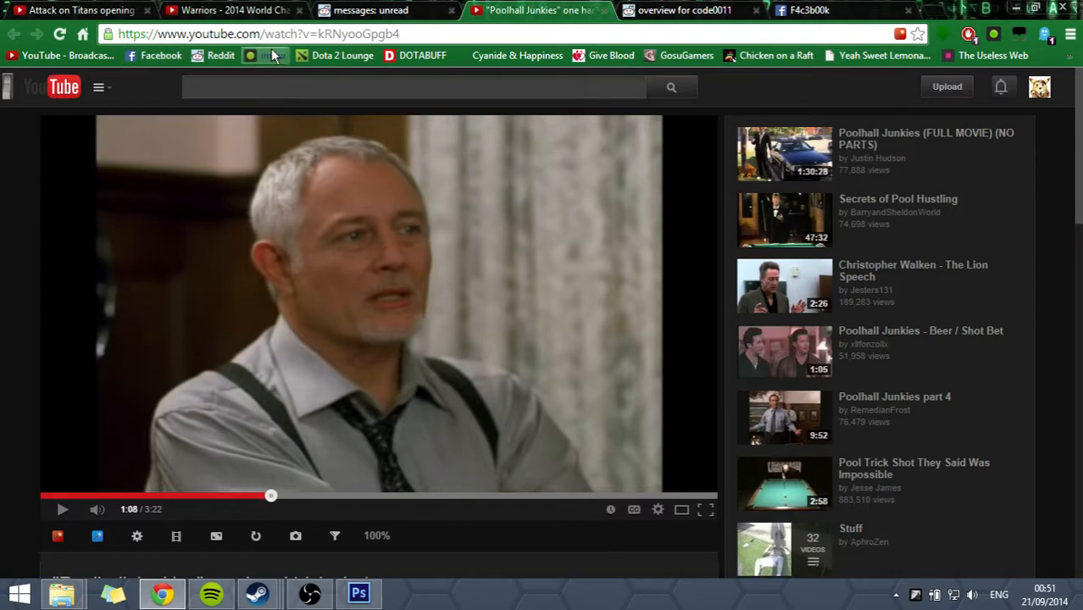
middle_click(214, 56)
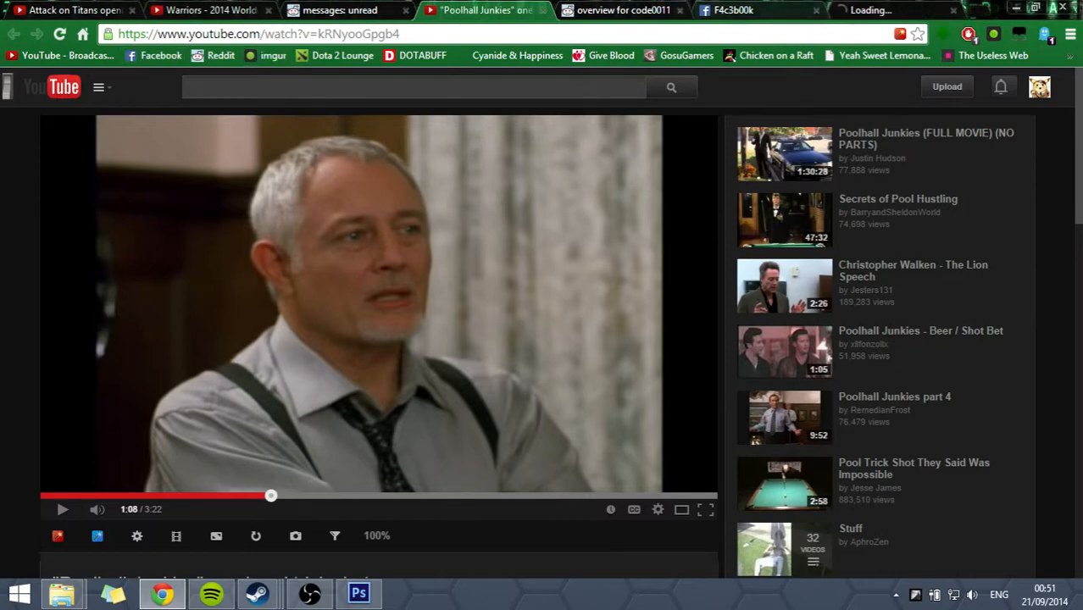
click(888, 18)
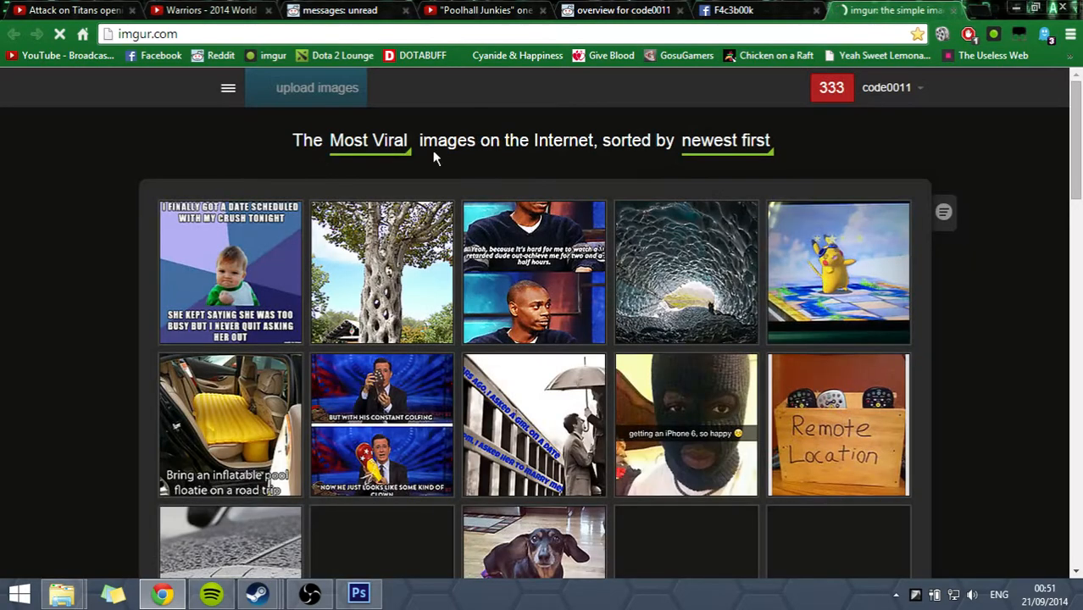
- Upload Untitled-1.gif from the desktop to imgur
click(280, 107)
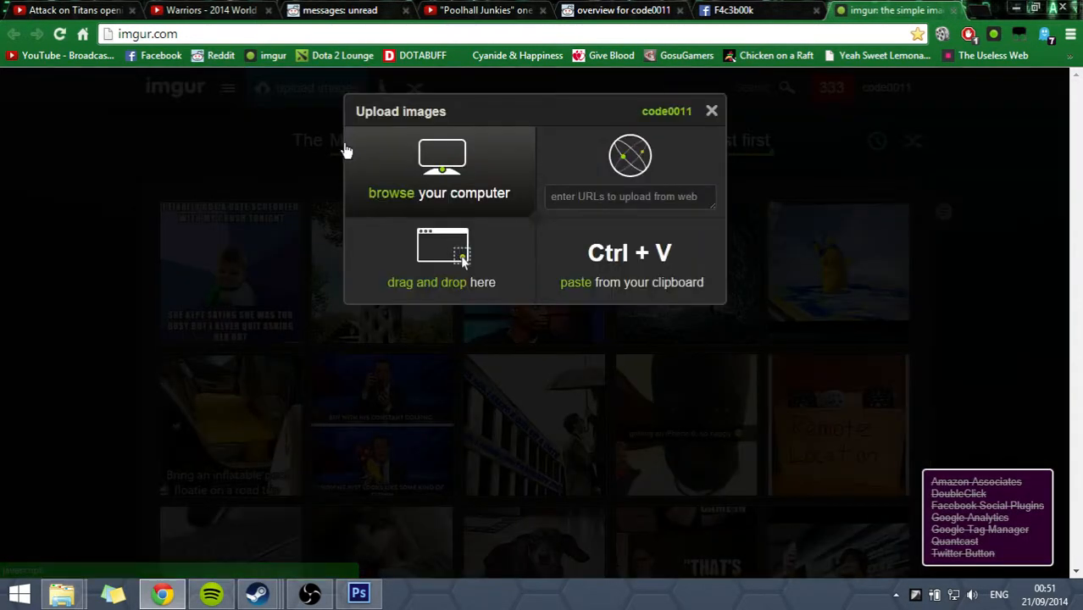
click(426, 197)
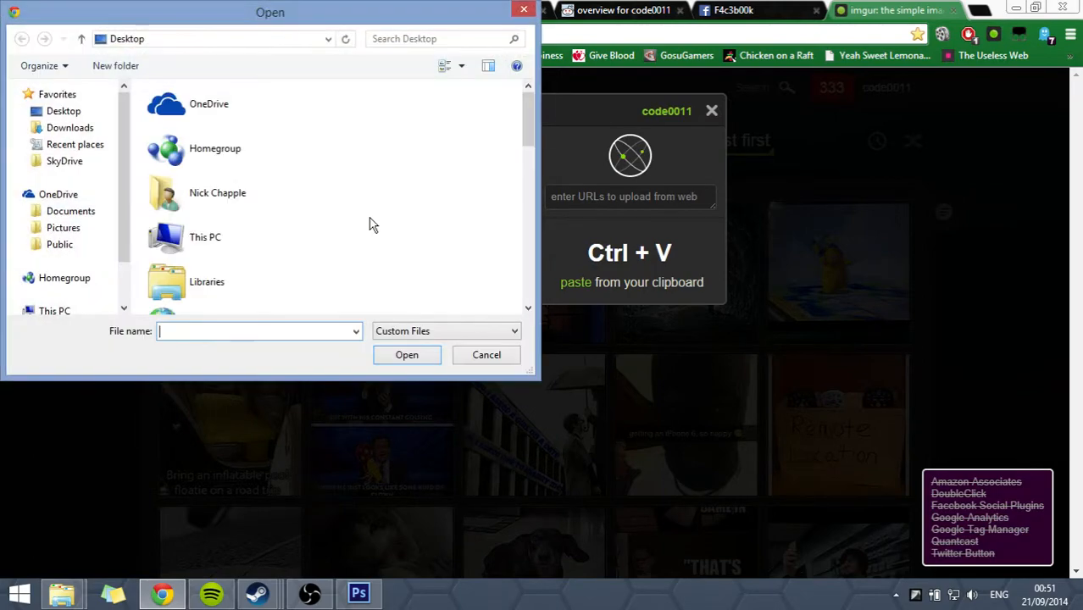
scroll(403, 226, down, 10)
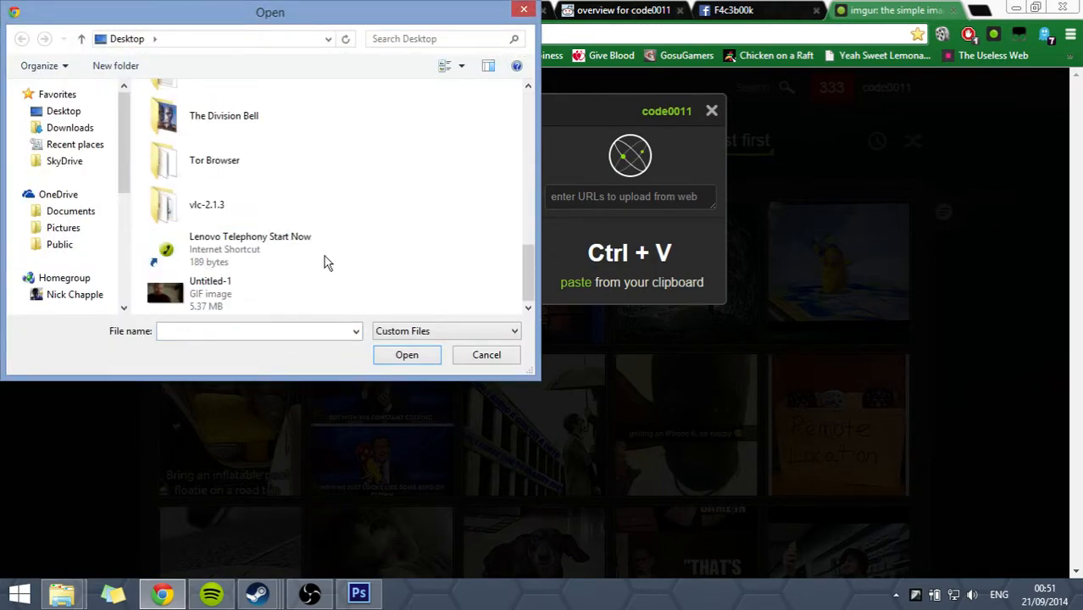
double_click(235, 292)
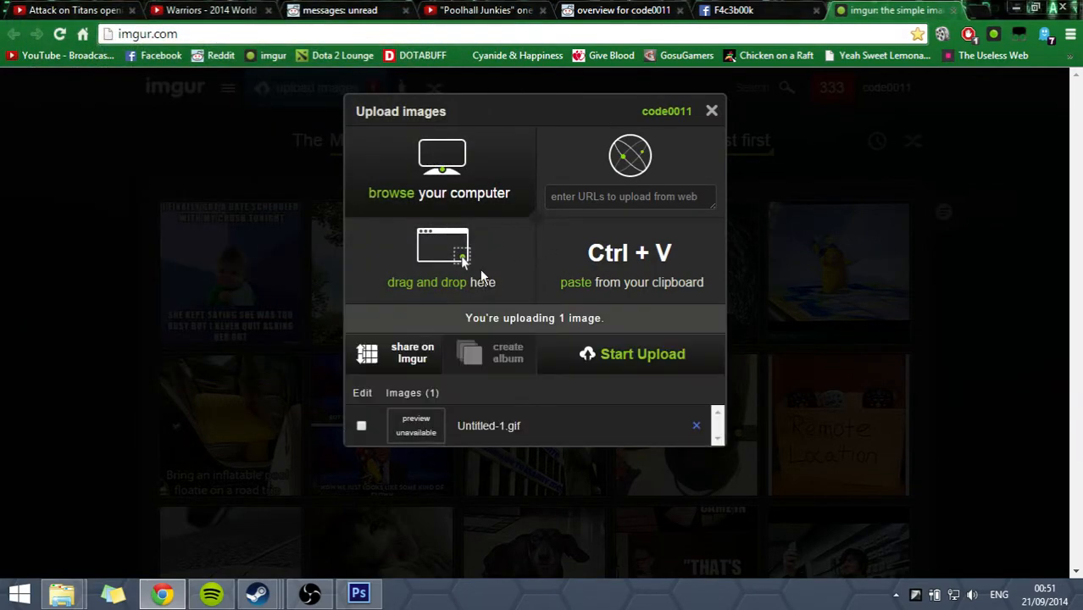
click(616, 359)
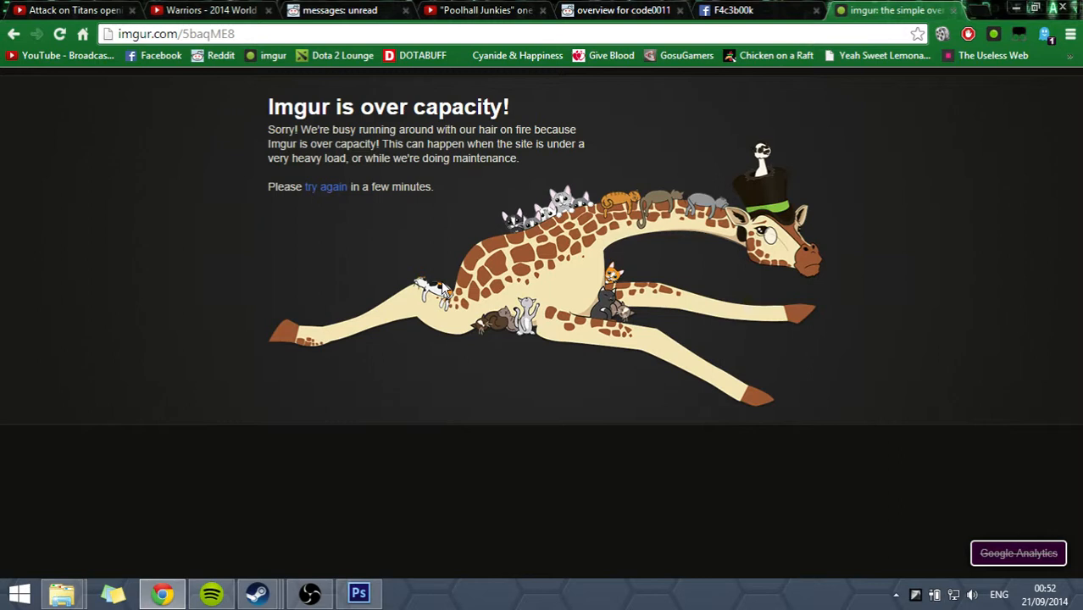
- Retry the imgur page and open the account's profile in a separate tab
click(344, 190)
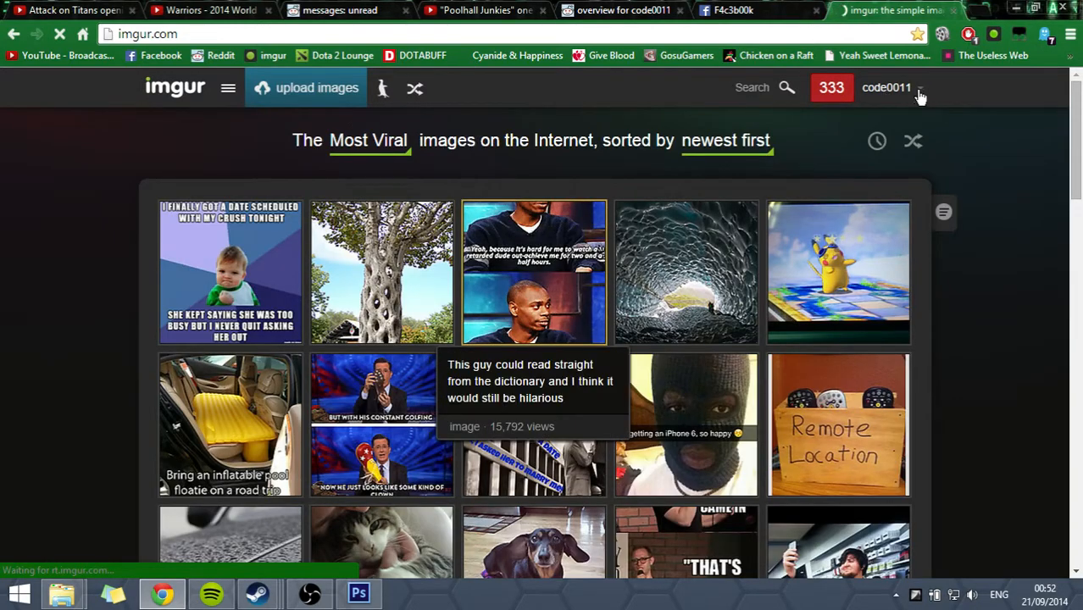
middle_click(831, 87)
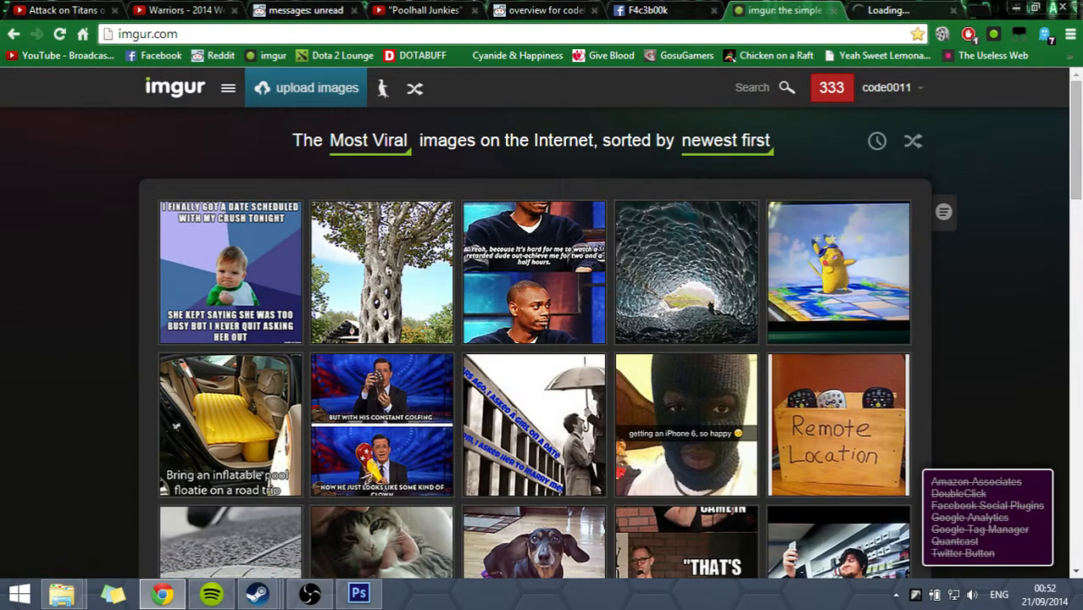
click(895, 11)
click(776, 11)
click(287, 93)
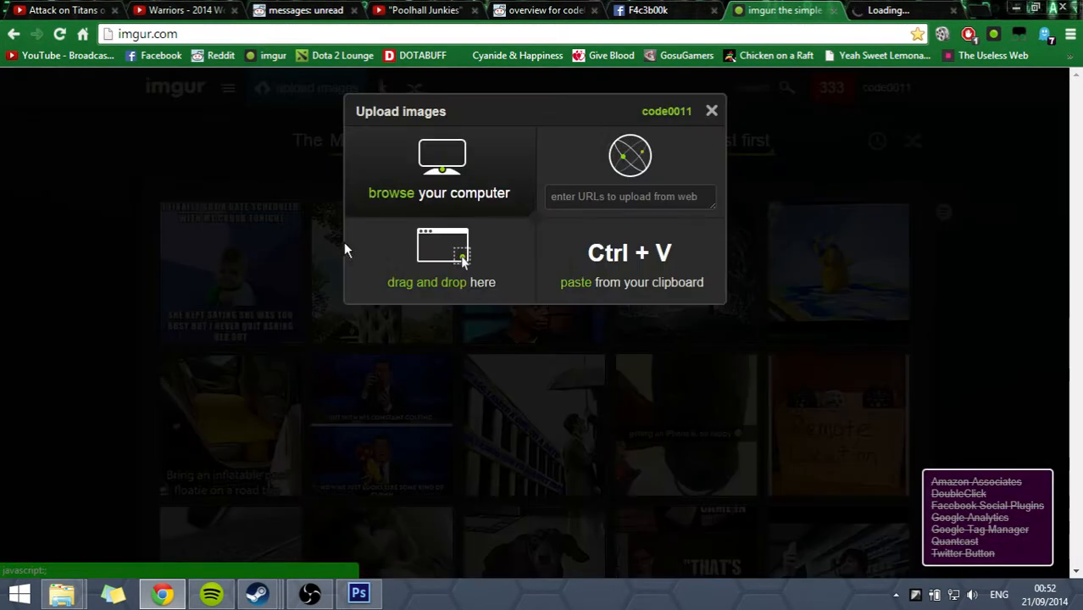
click(488, 193)
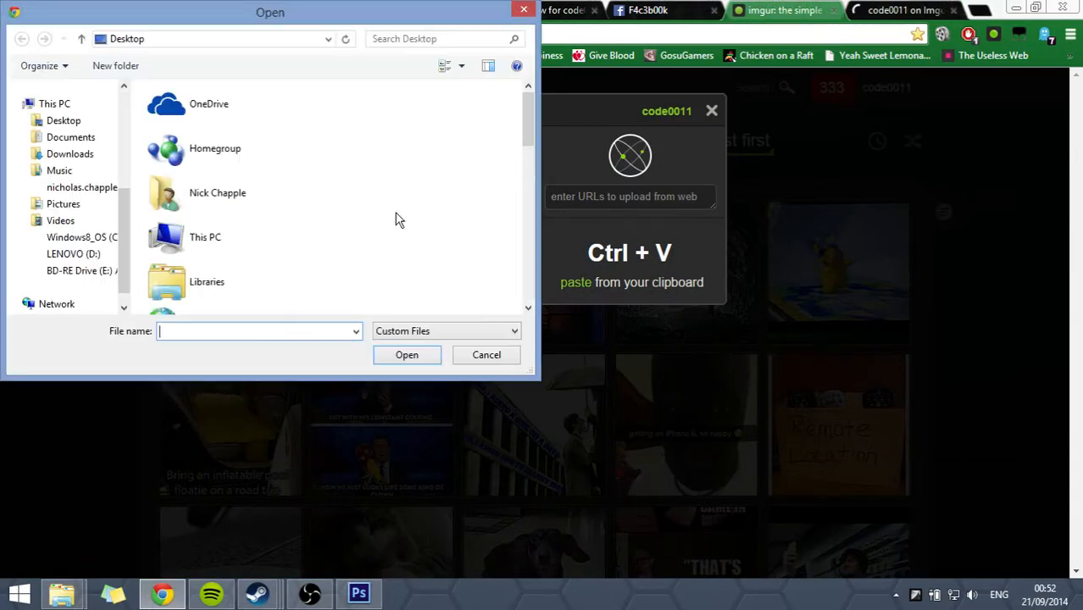
scroll(398, 220, down, 10)
double_click(268, 294)
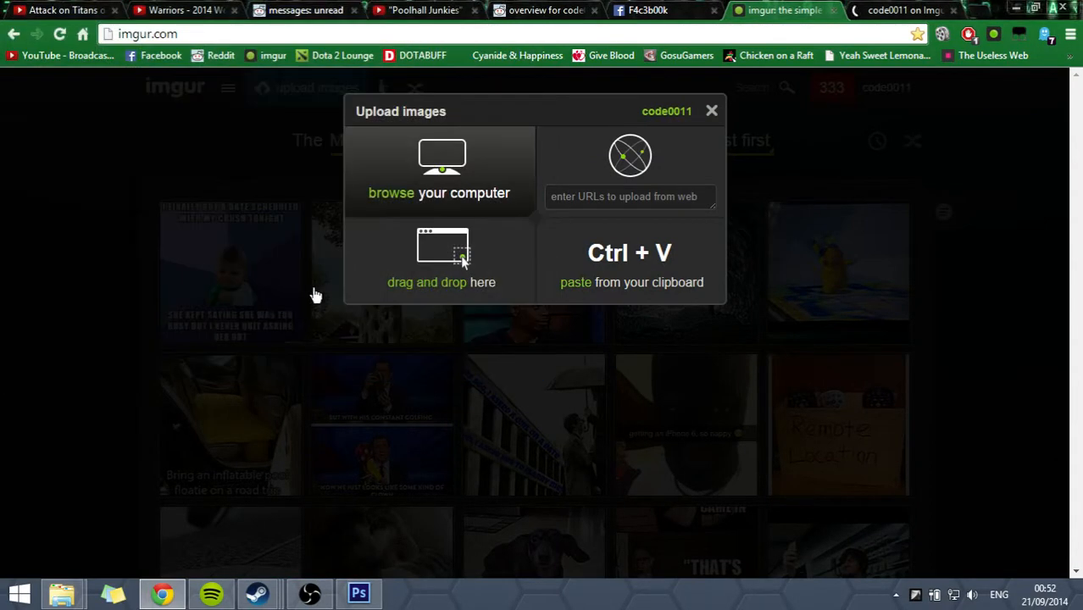
- Open the account's uploaded images, view the newly uploaded GIF, and close the spare imgur home page
key(ctrl+Tab)
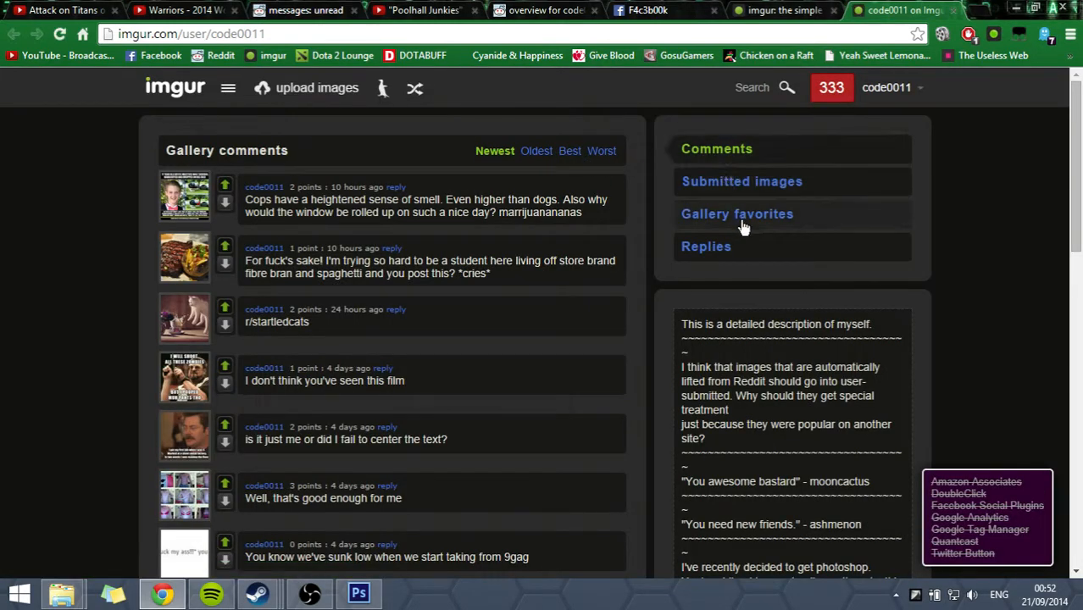
mouse_move(886, 95)
click(876, 130)
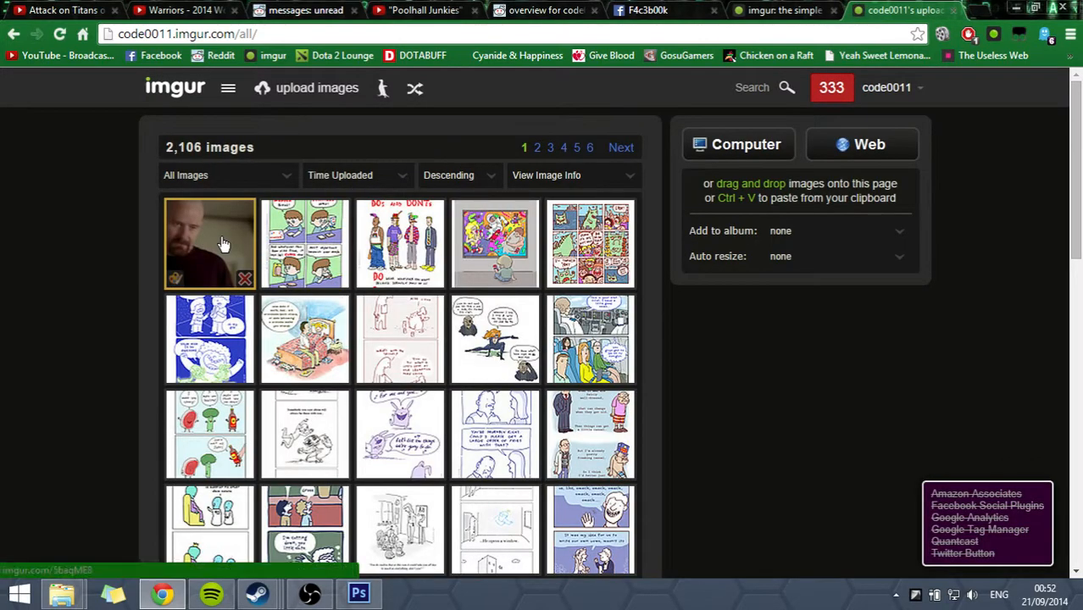
click(225, 244)
click(784, 10)
click(833, 10)
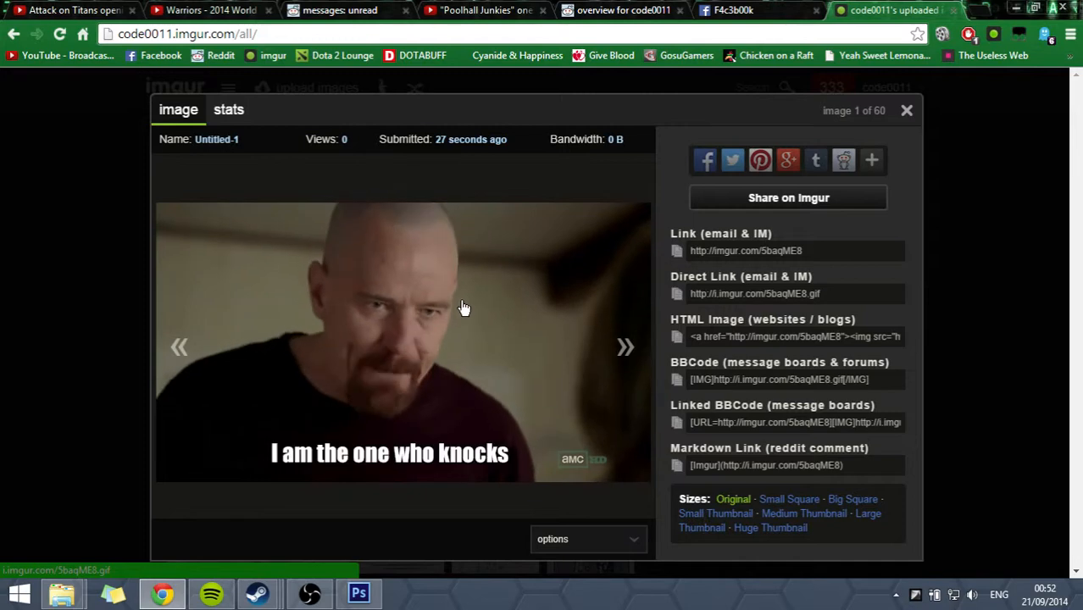
- Share the GIF publicly on imgur with the tag "breaking bad" and the title "I am the one who knocks"
right_click(385, 284)
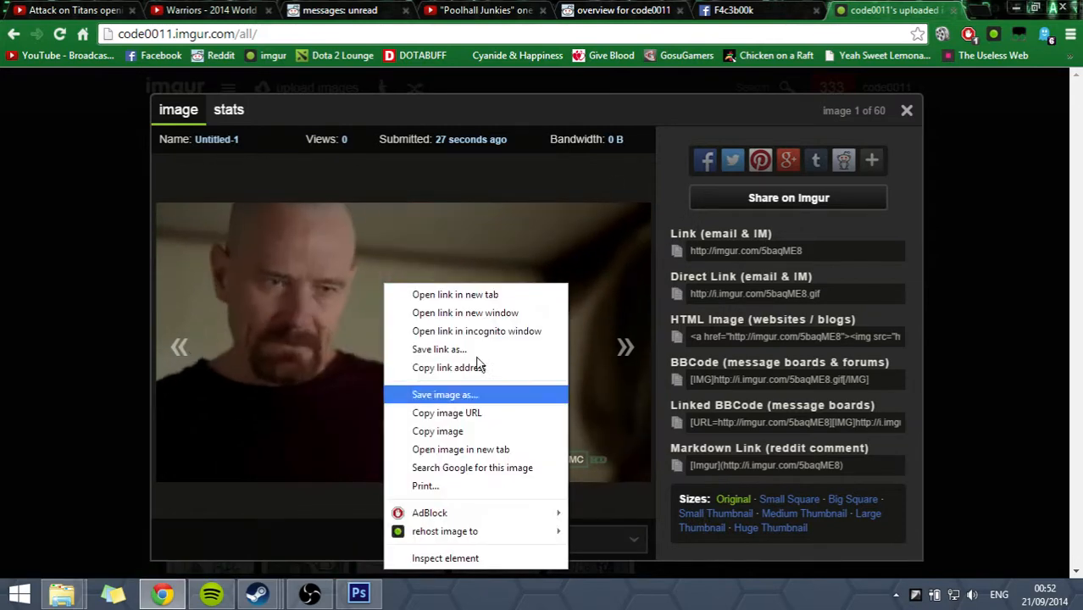
click(715, 200)
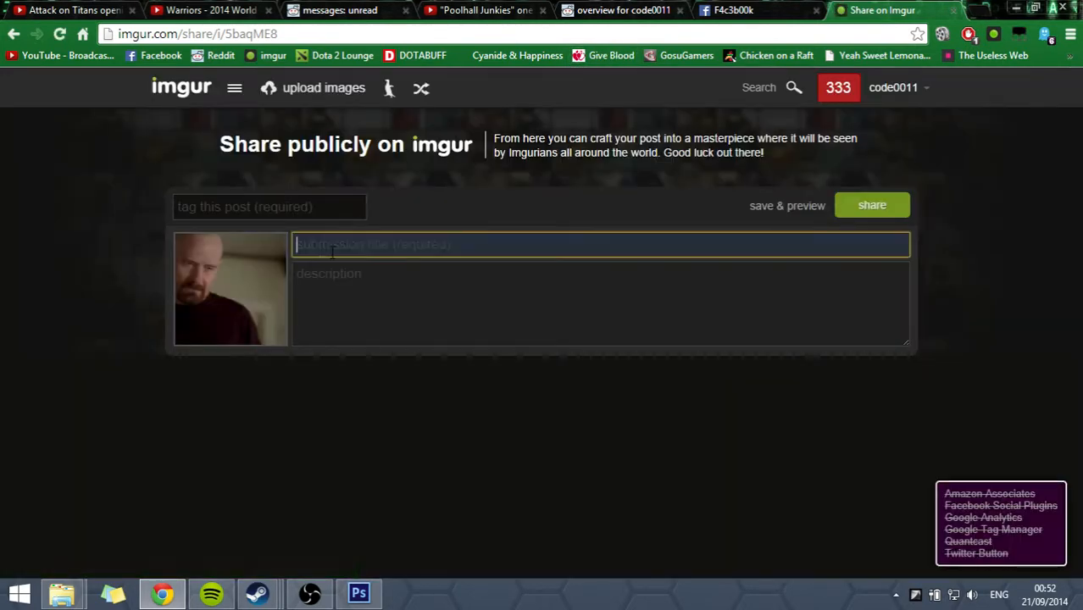
click(278, 212)
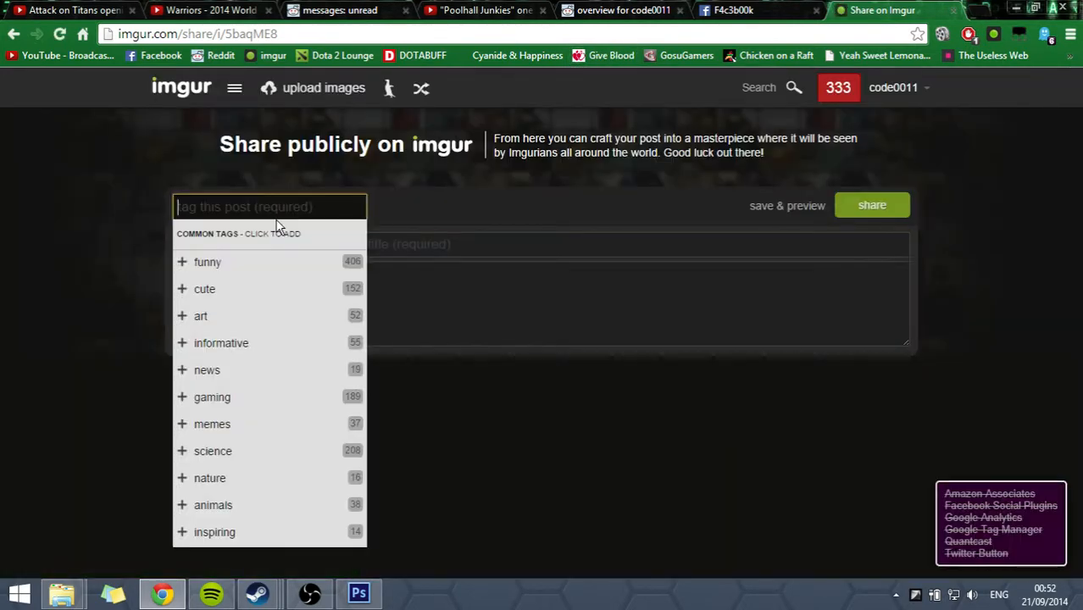
text(breakin)
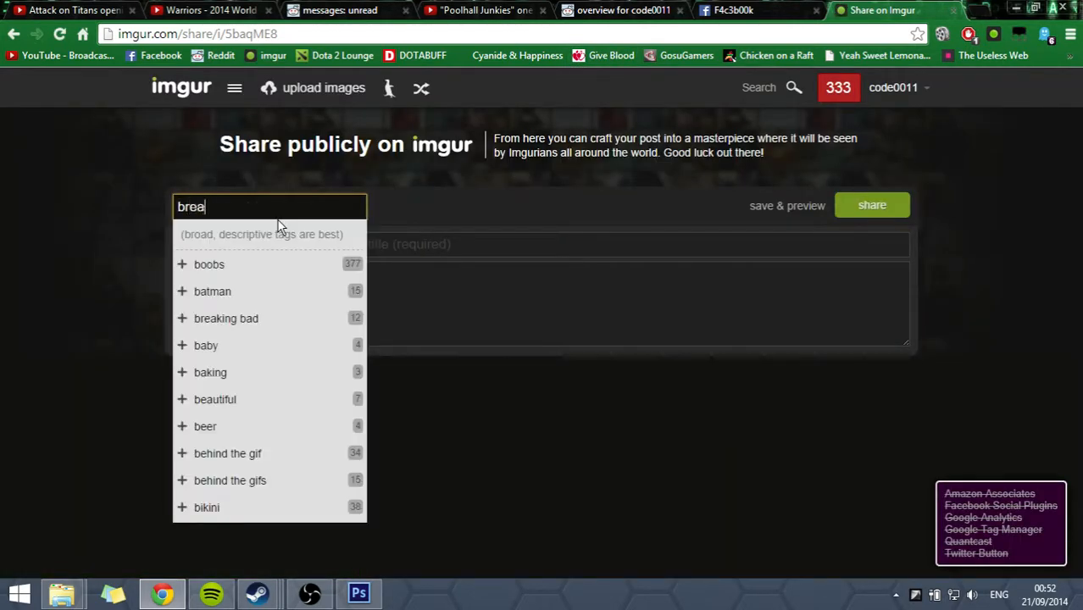
text(g bad)
key(Return)
key(Tab)
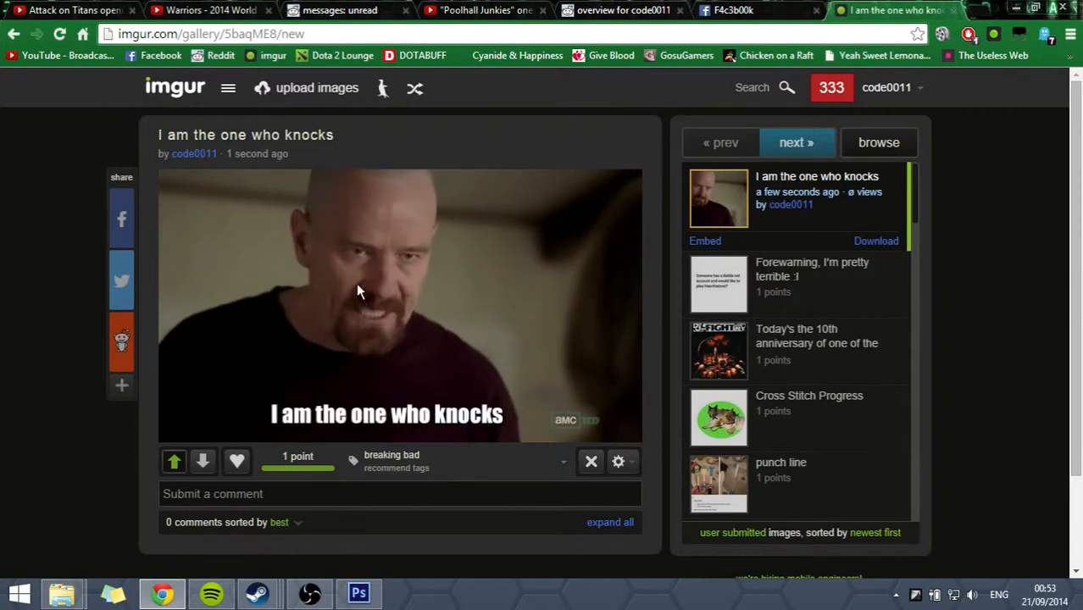
click(309, 593)
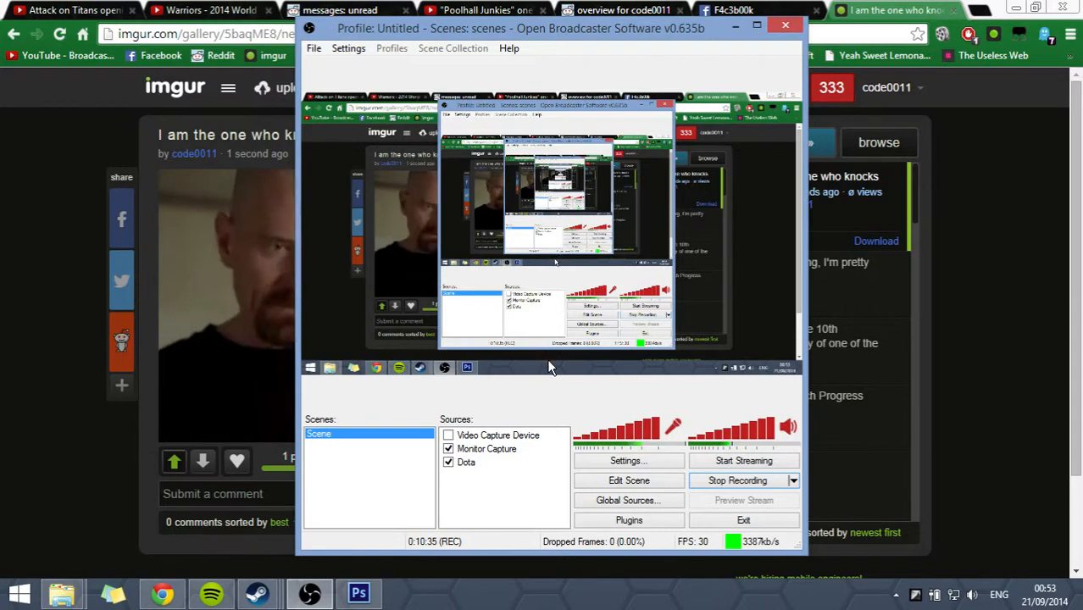